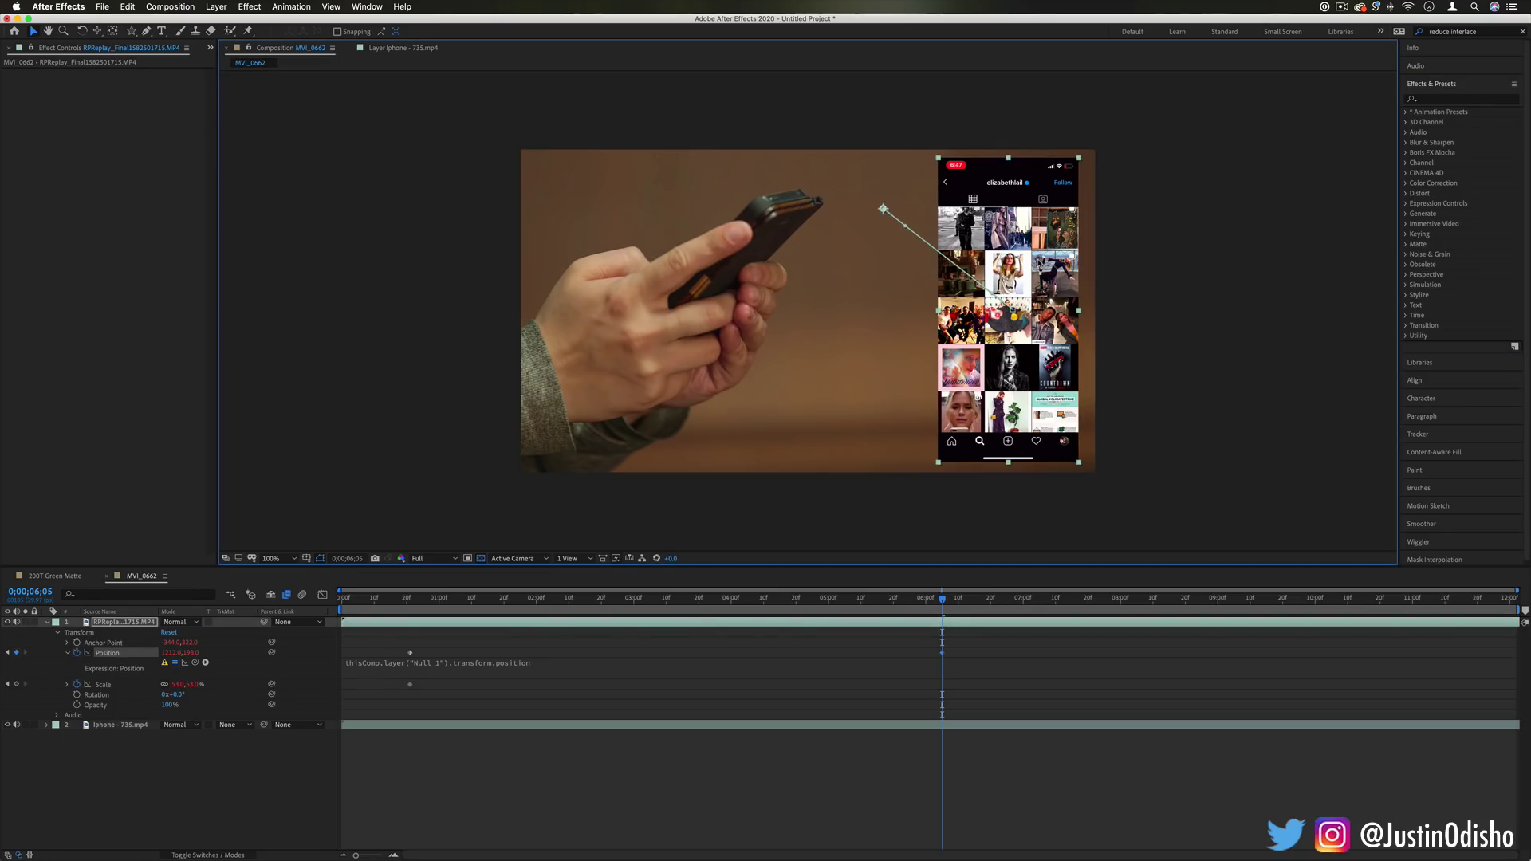
Return the playhead to the start of the finished composition
key(Home)
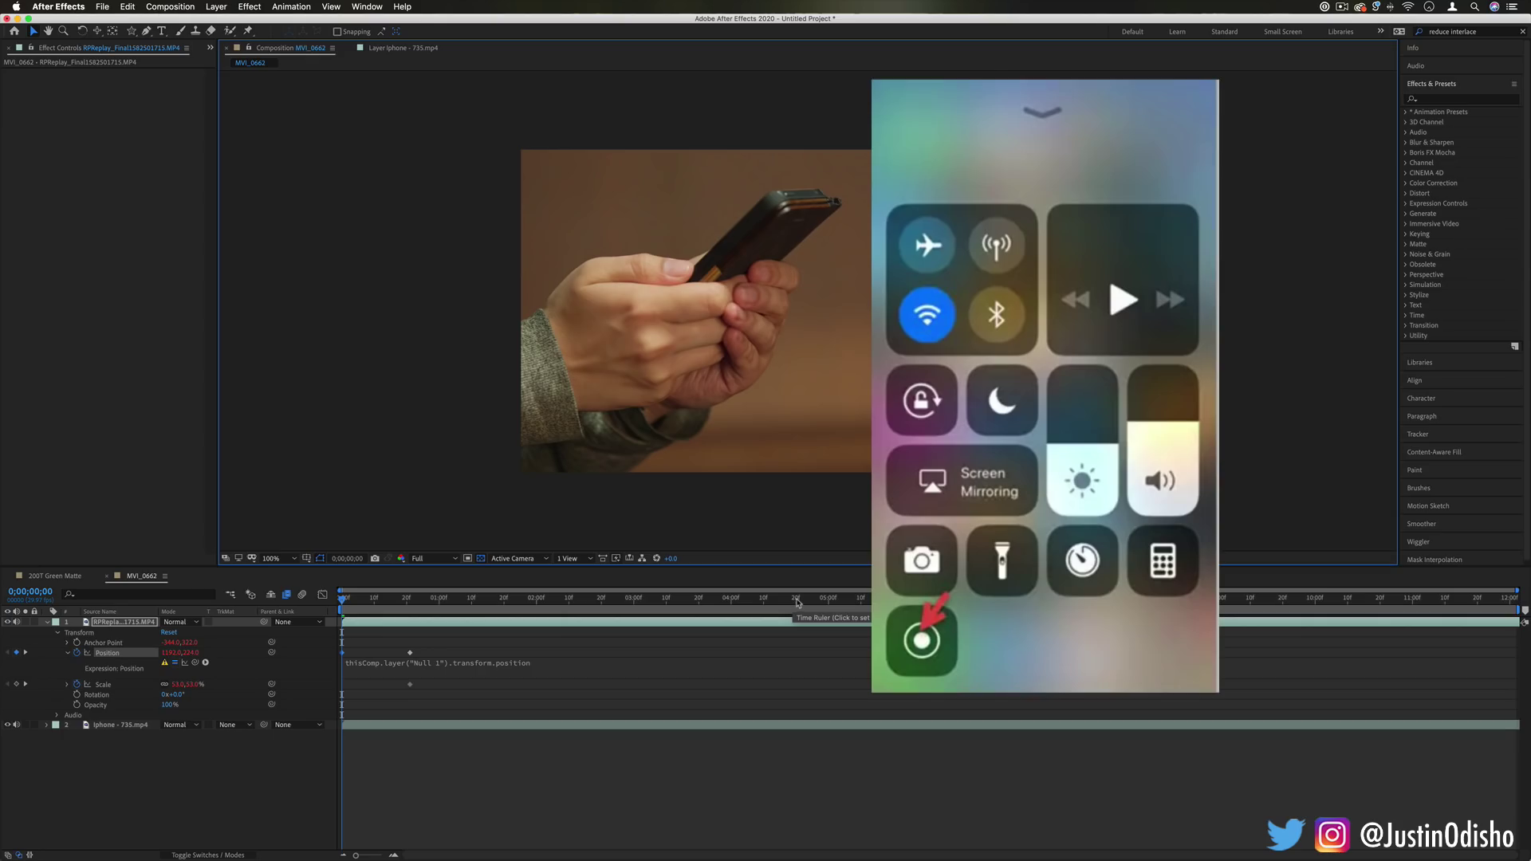
Jump the playhead to a later moment to preview the overhanging screen recording
click(795, 600)
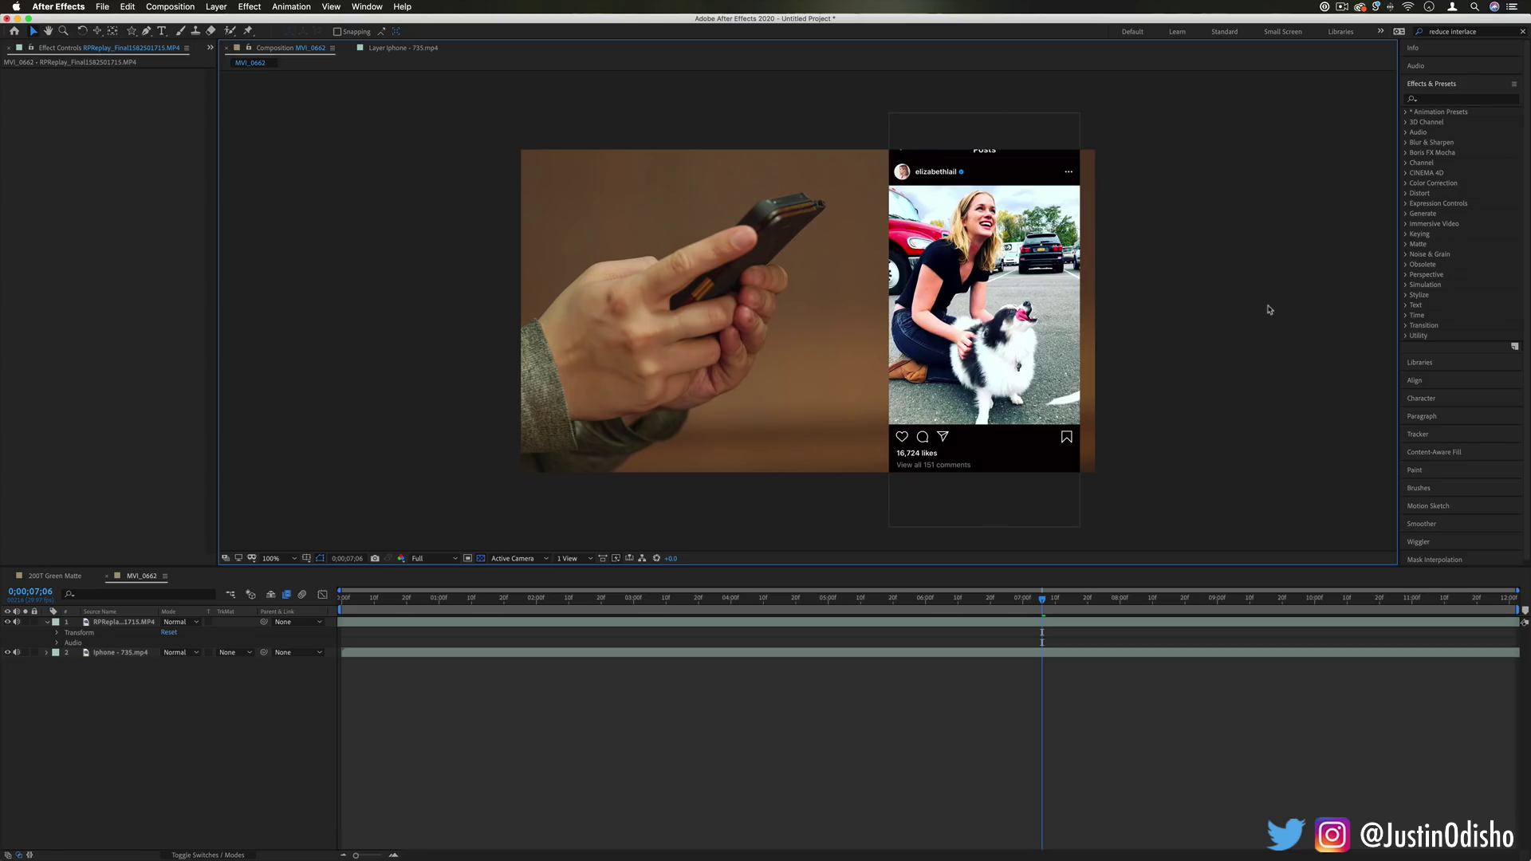
key(Page_Up)
key(Page_Up)
key(Page_Up)
key(Page_Up)
click(1072, 479)
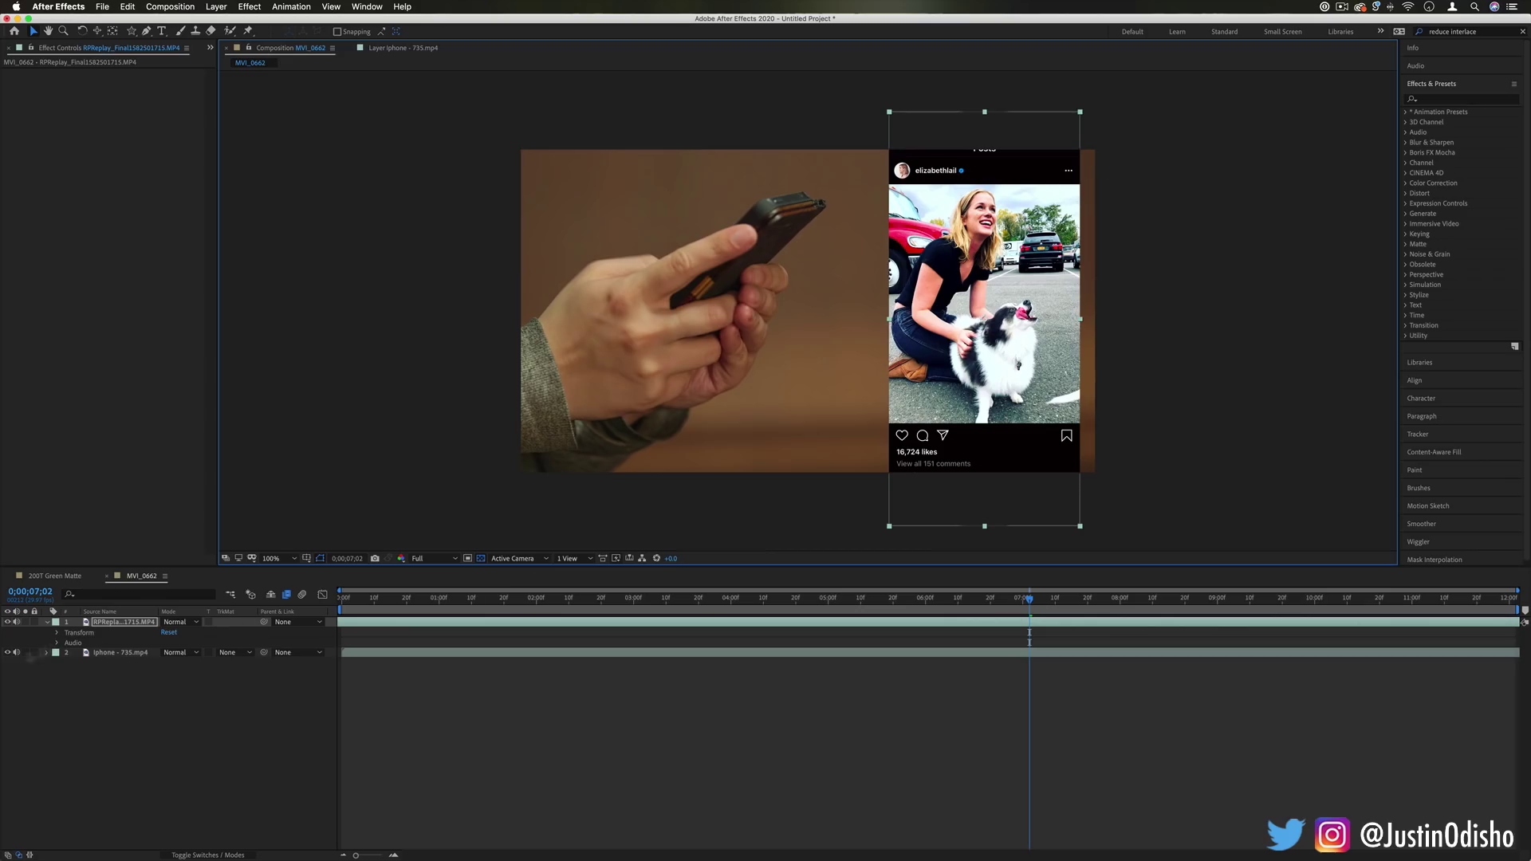
click(8, 622)
click(8, 622)
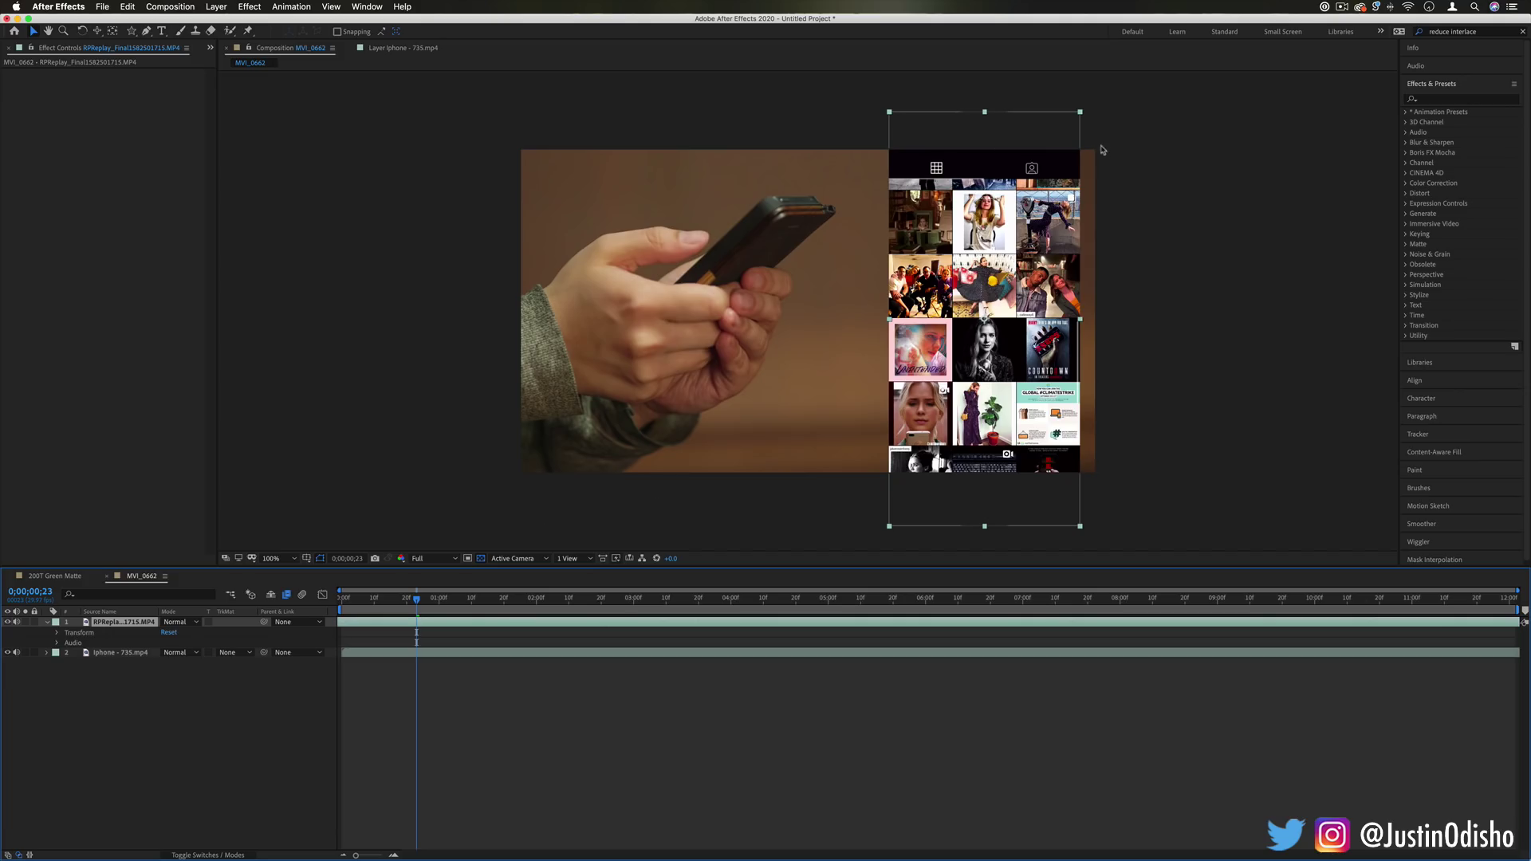
Shrink and reposition the Instagram recording to fit the frame's right side, then scrub to check
click(1080, 117)
drag(1081, 117, 1102, 172)
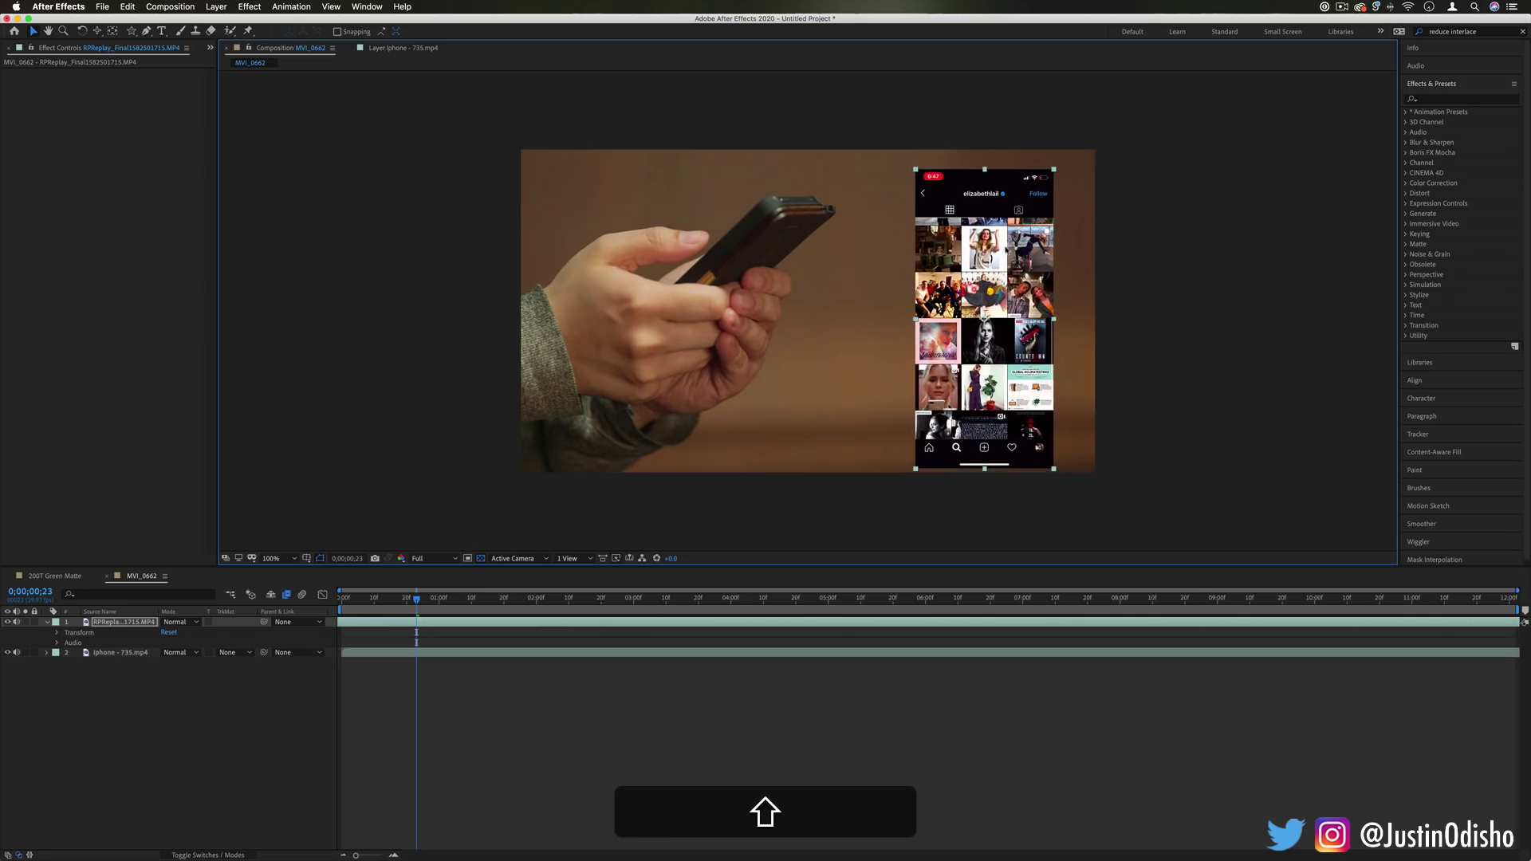
drag(985, 320, 1017, 303)
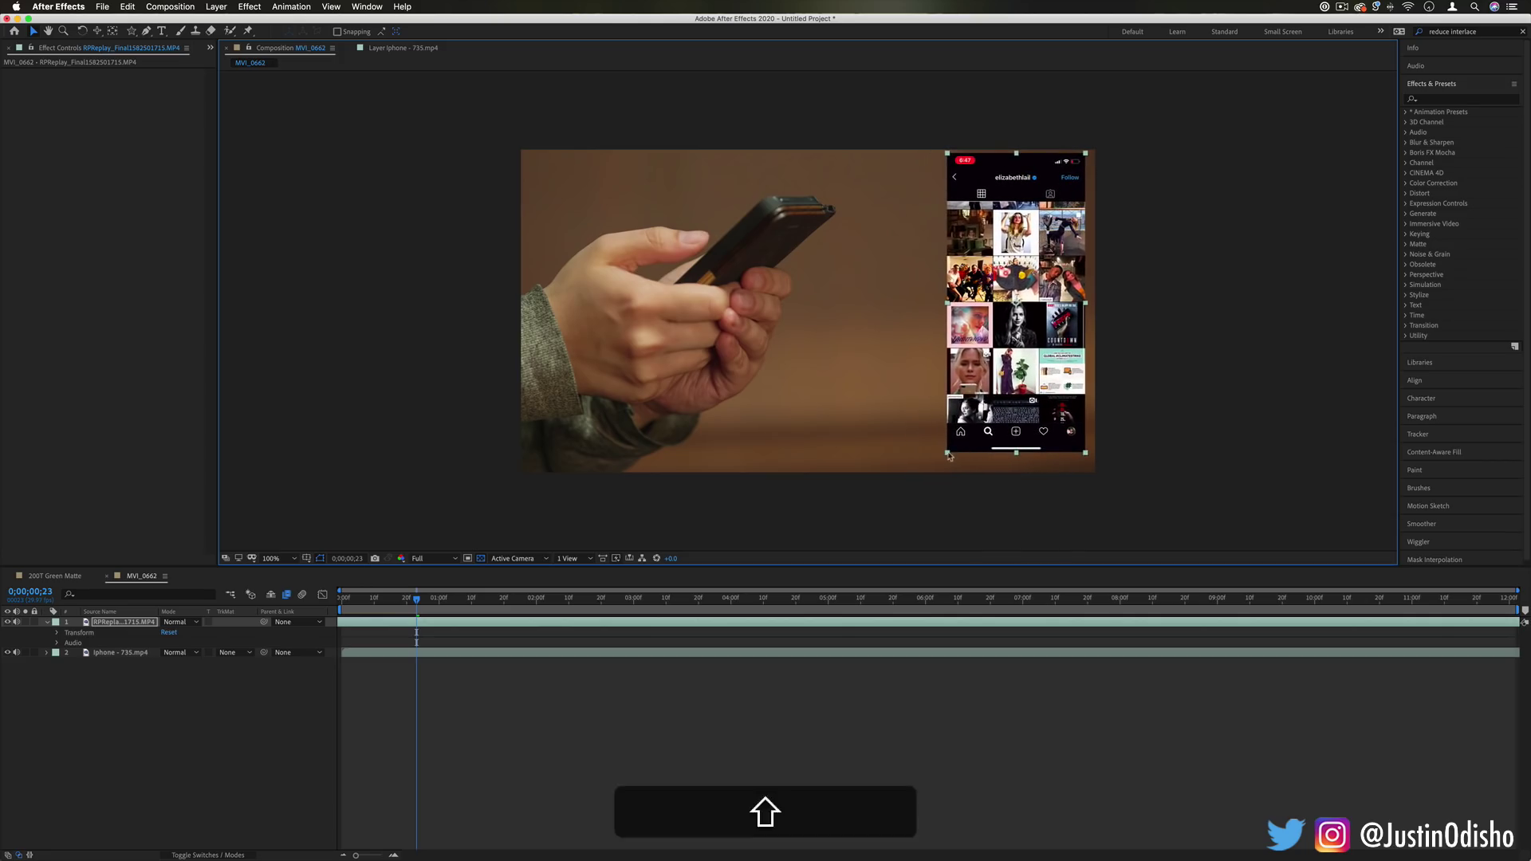
drag(948, 452, 939, 469)
mouse_move(997, 328)
mouse_down()
mouse_move(973, 329)
mouse_move(1001, 330)
mouse_up()
click(1177, 290)
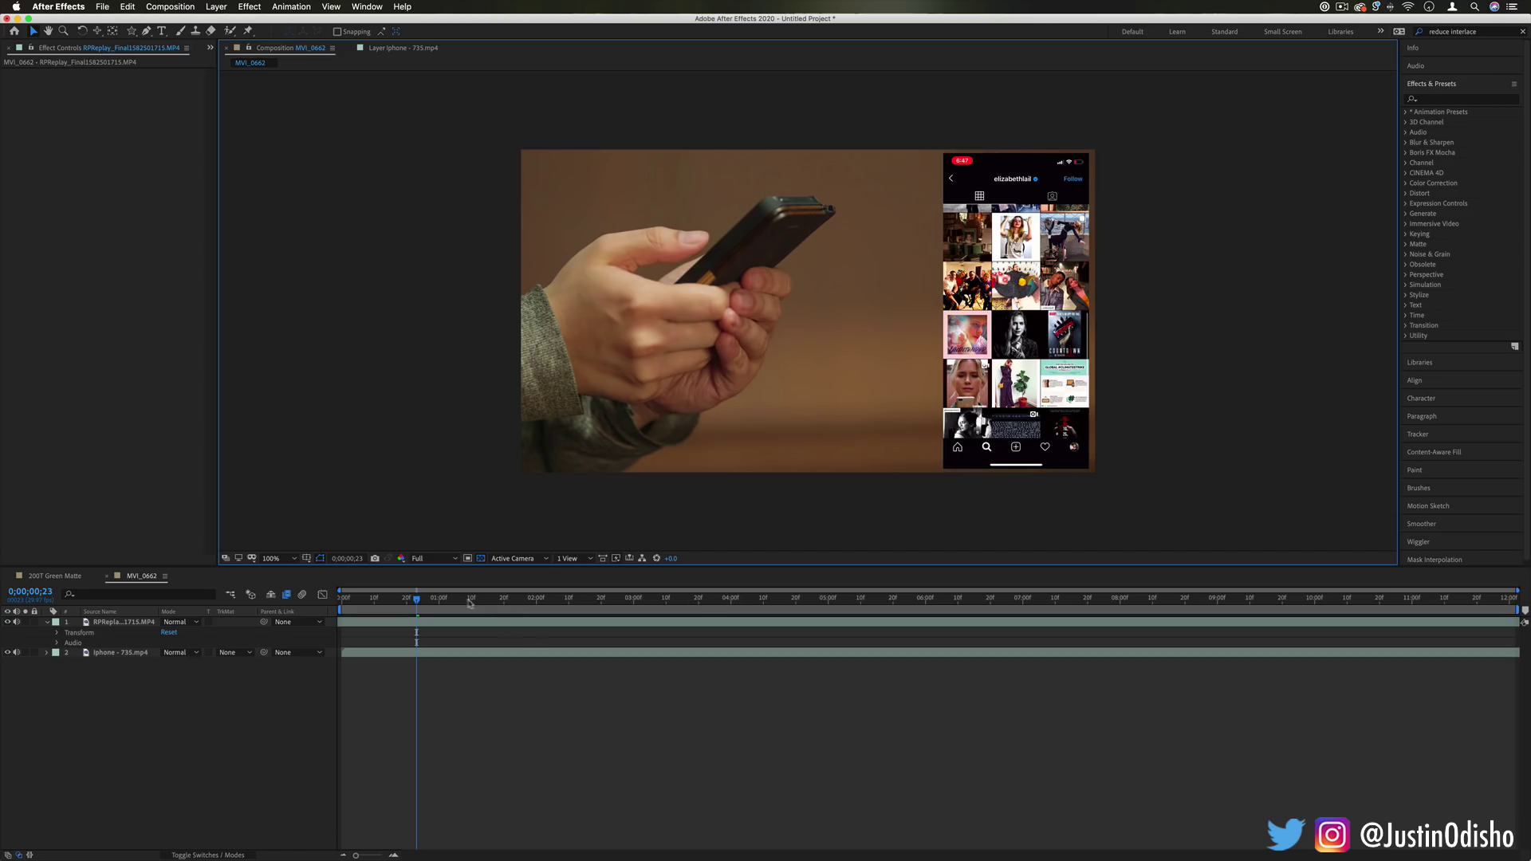
drag(439, 606, 547, 604)
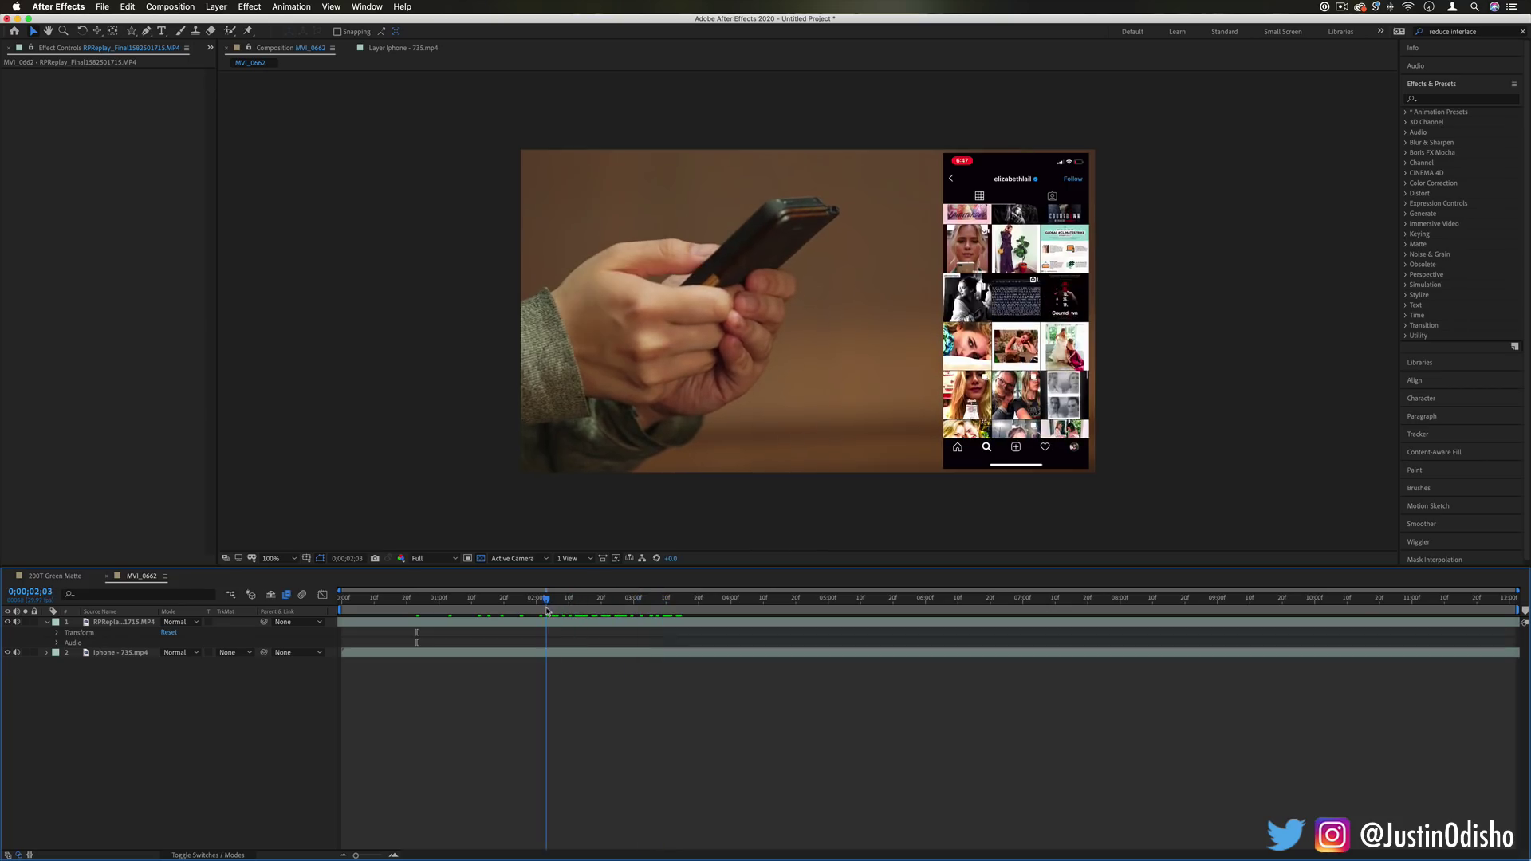
Test a lower Opacity on the Instagram layer, restore 100%, and set its mode to Screen
click(56, 636)
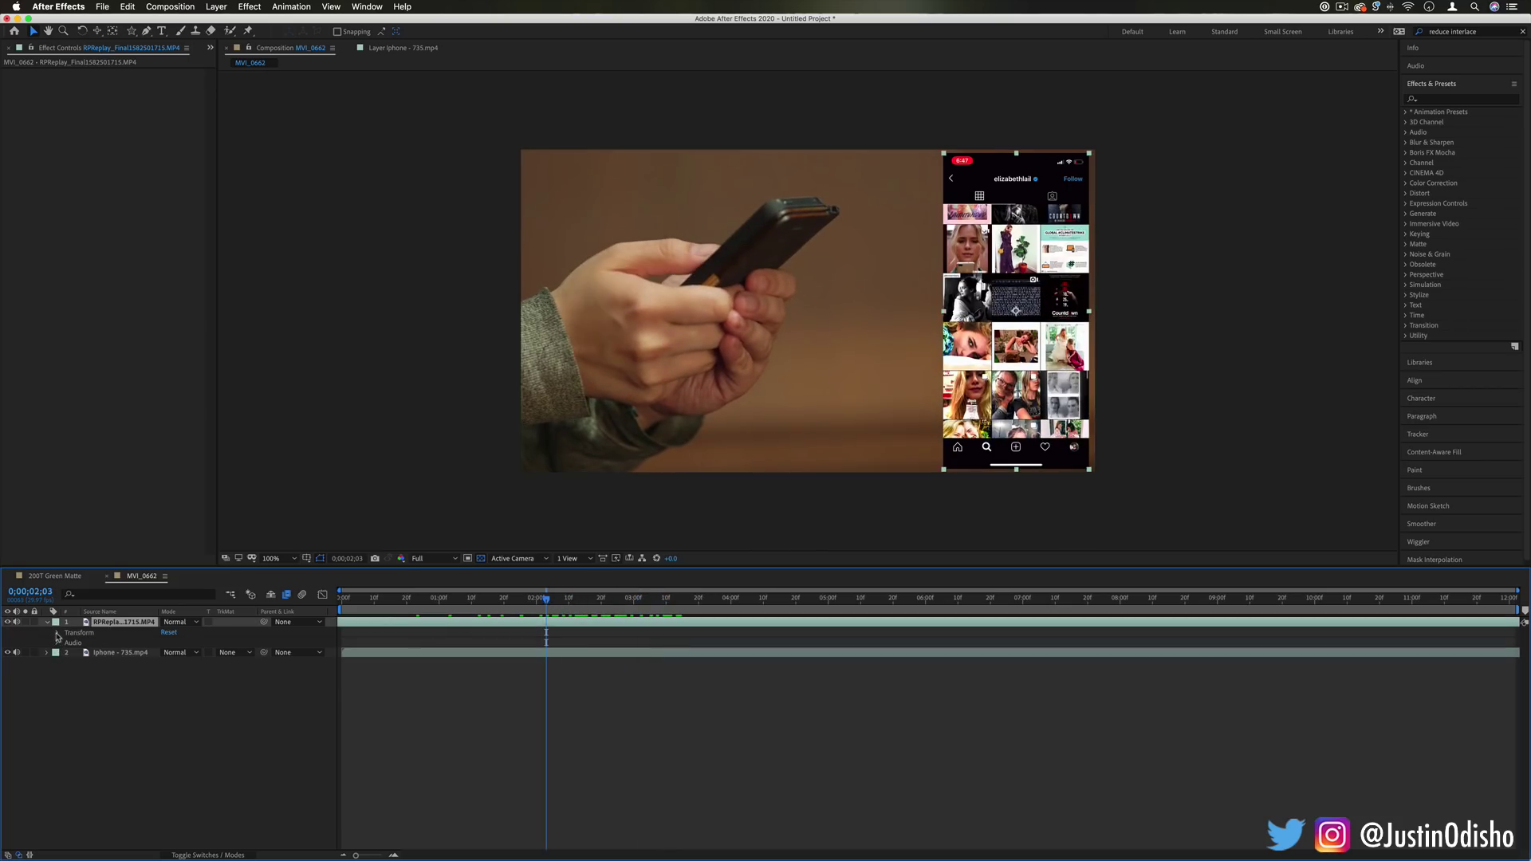
click(57, 635)
click(98, 684)
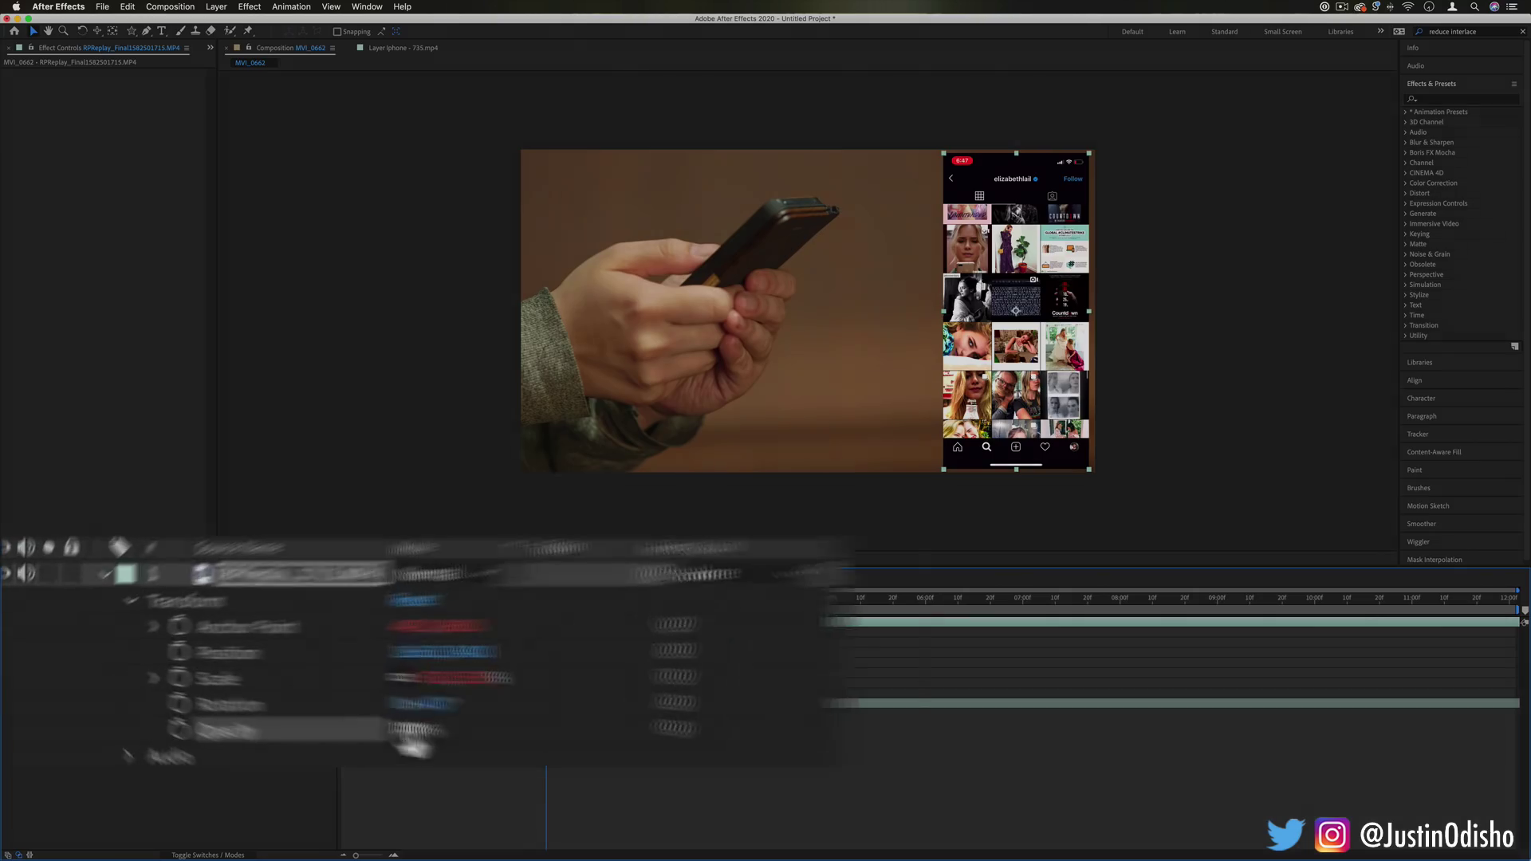
drag(449, 746, 511, 739)
click(478, 567)
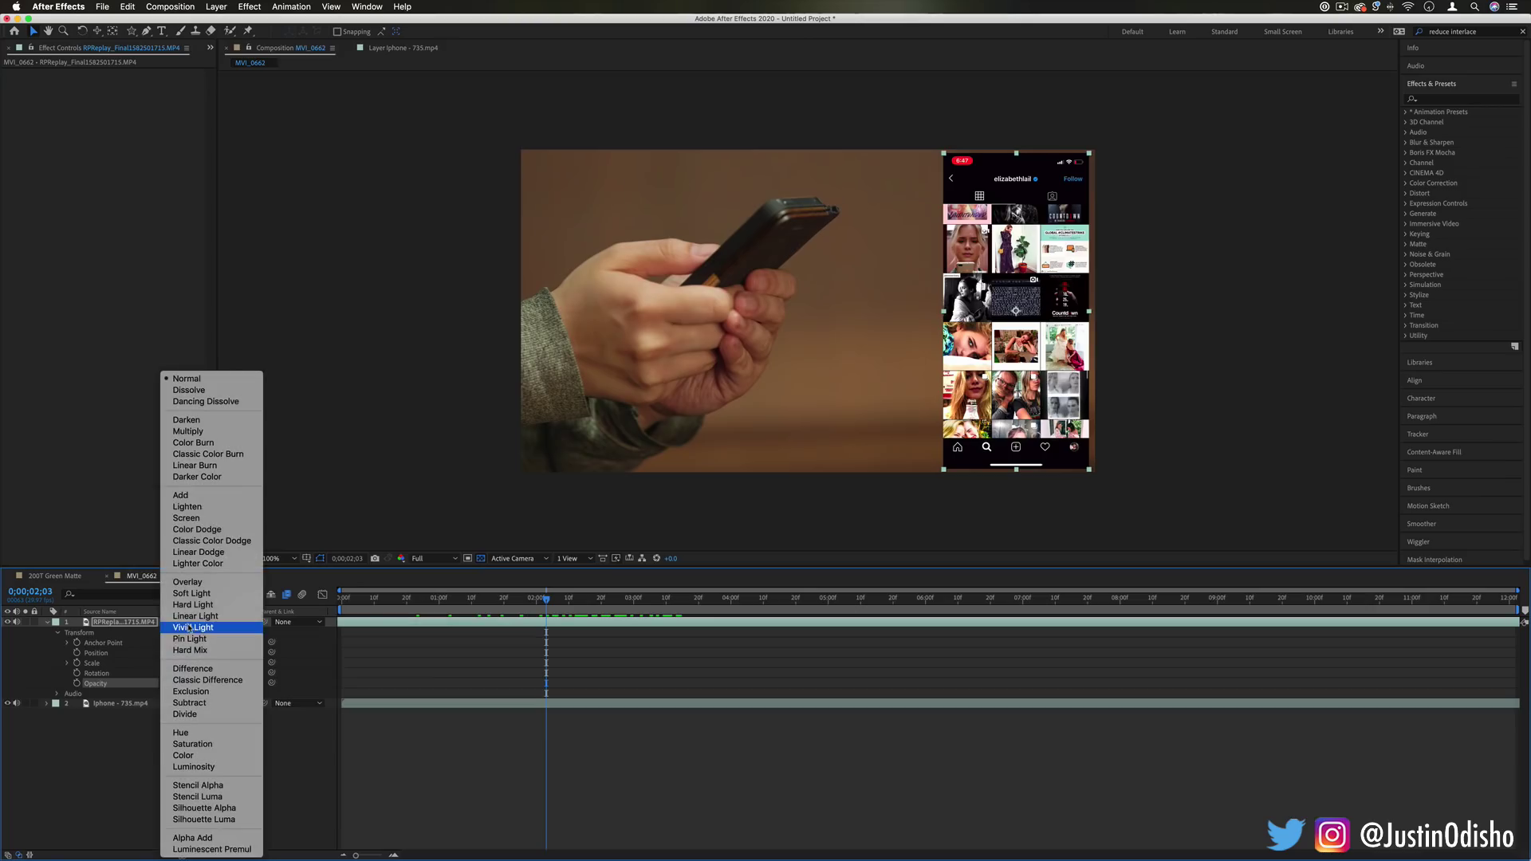
click(191, 519)
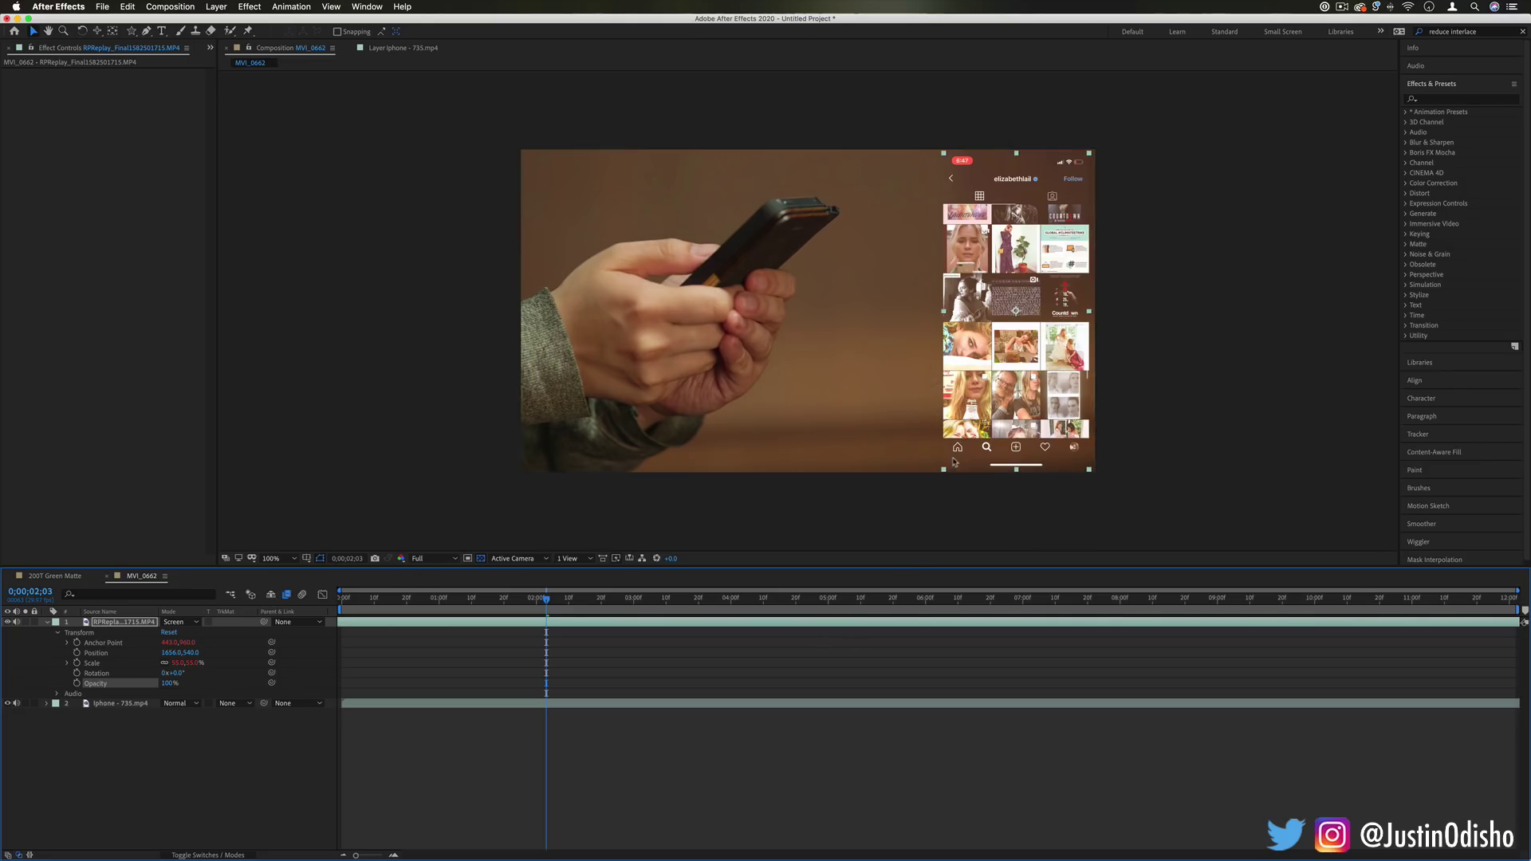
Search 'crop', apply the Crop Edges preset to the Instagram layer, and raise its Feather
click(1457, 100)
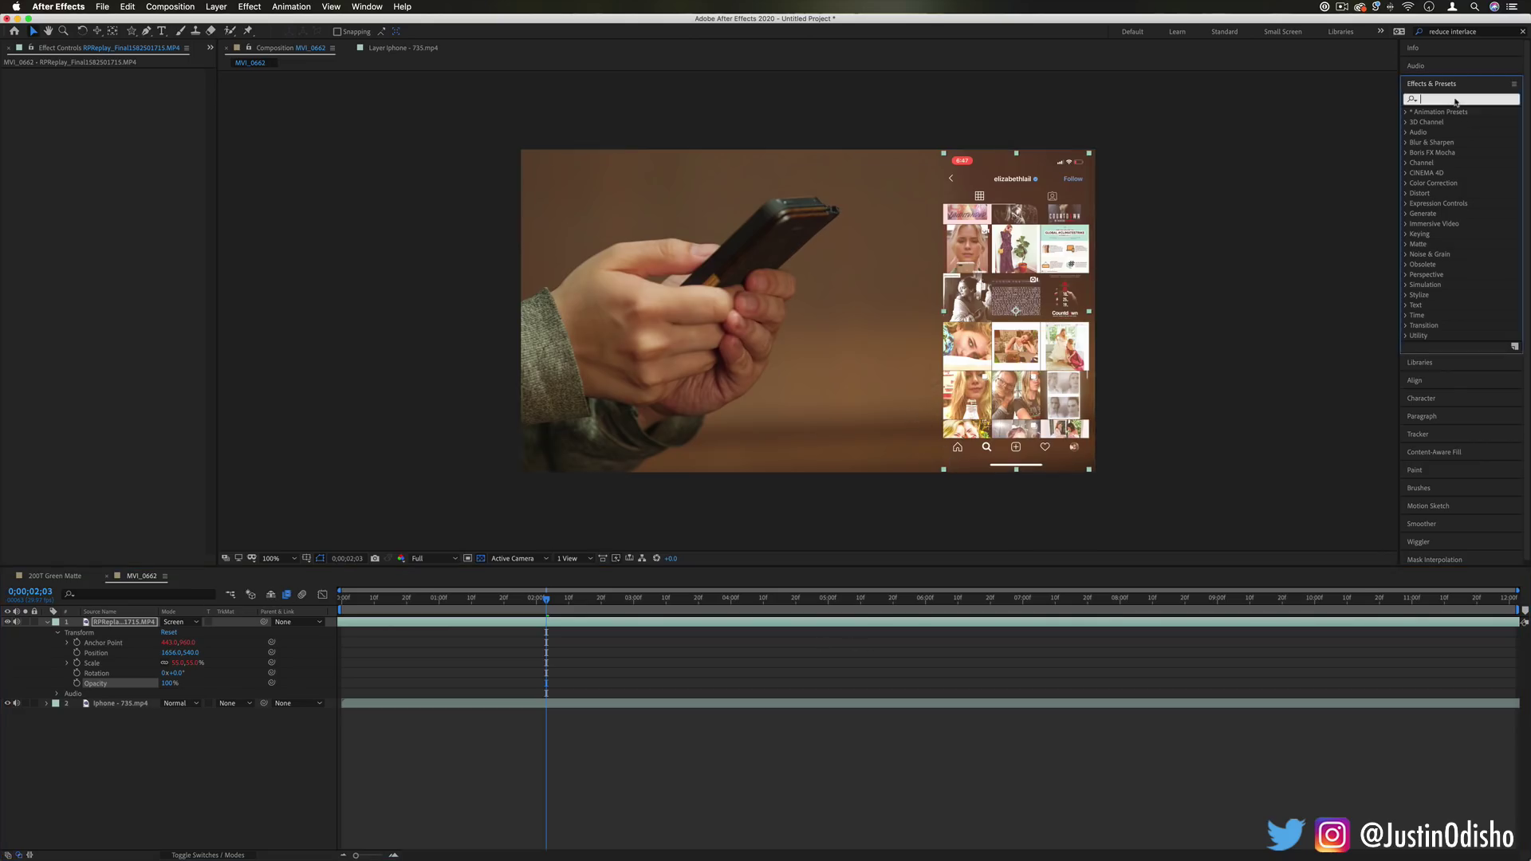
text(crop)
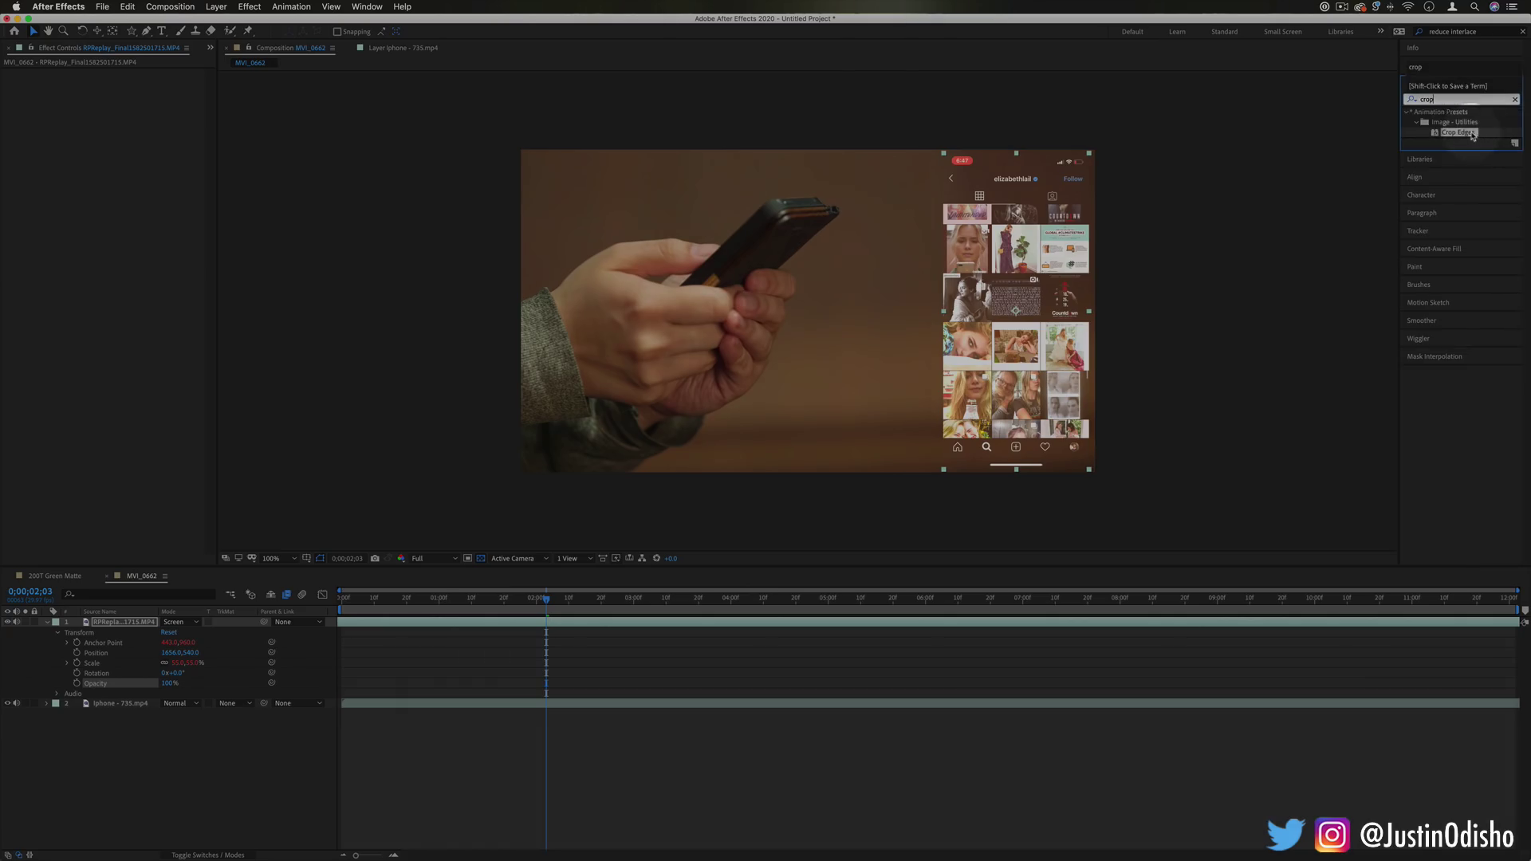
double_click(1460, 132)
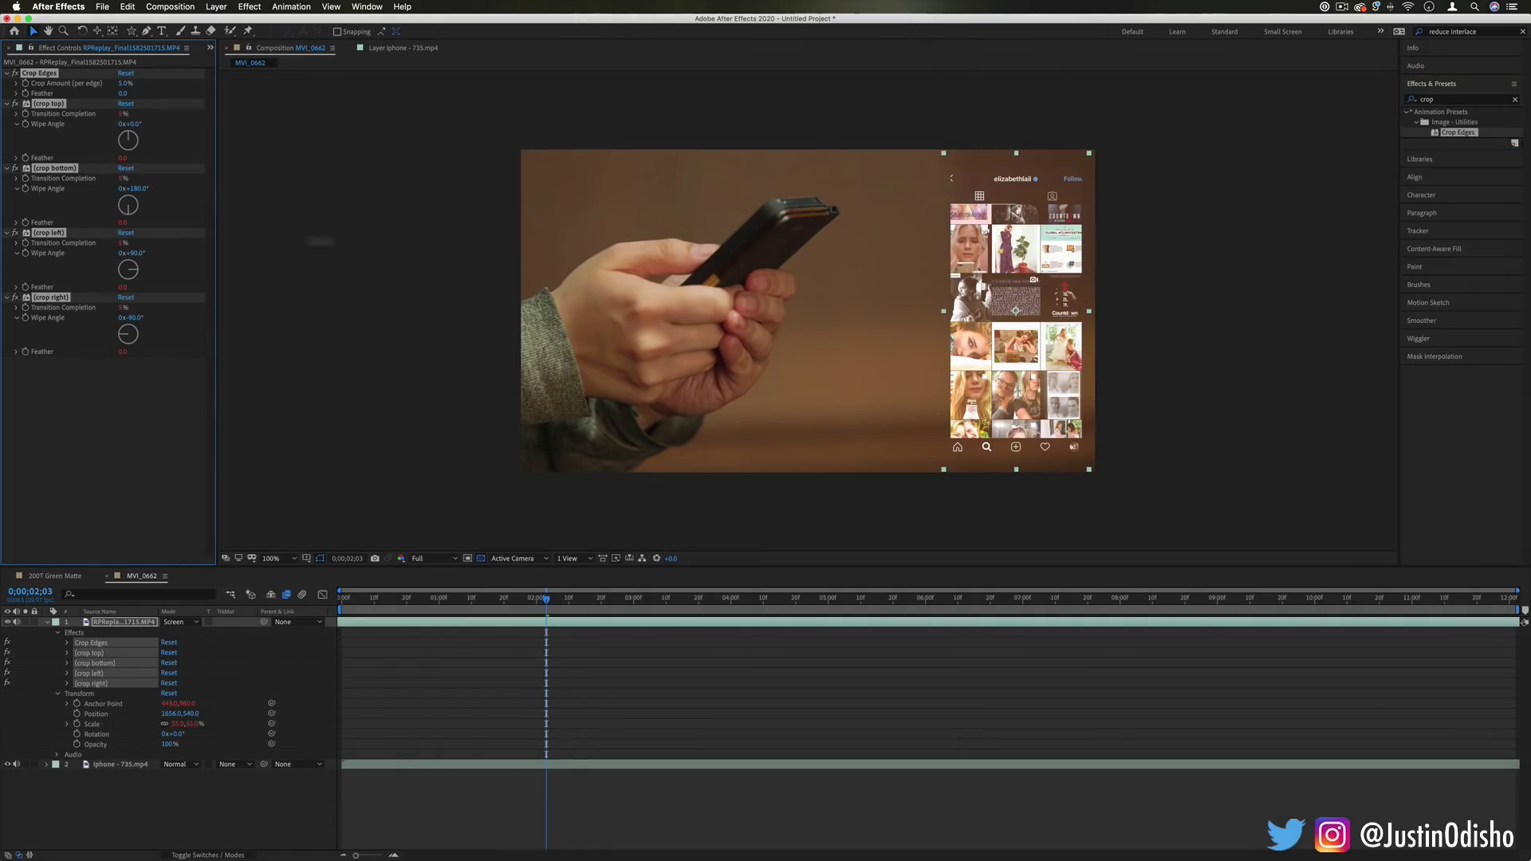
super+click(8, 105)
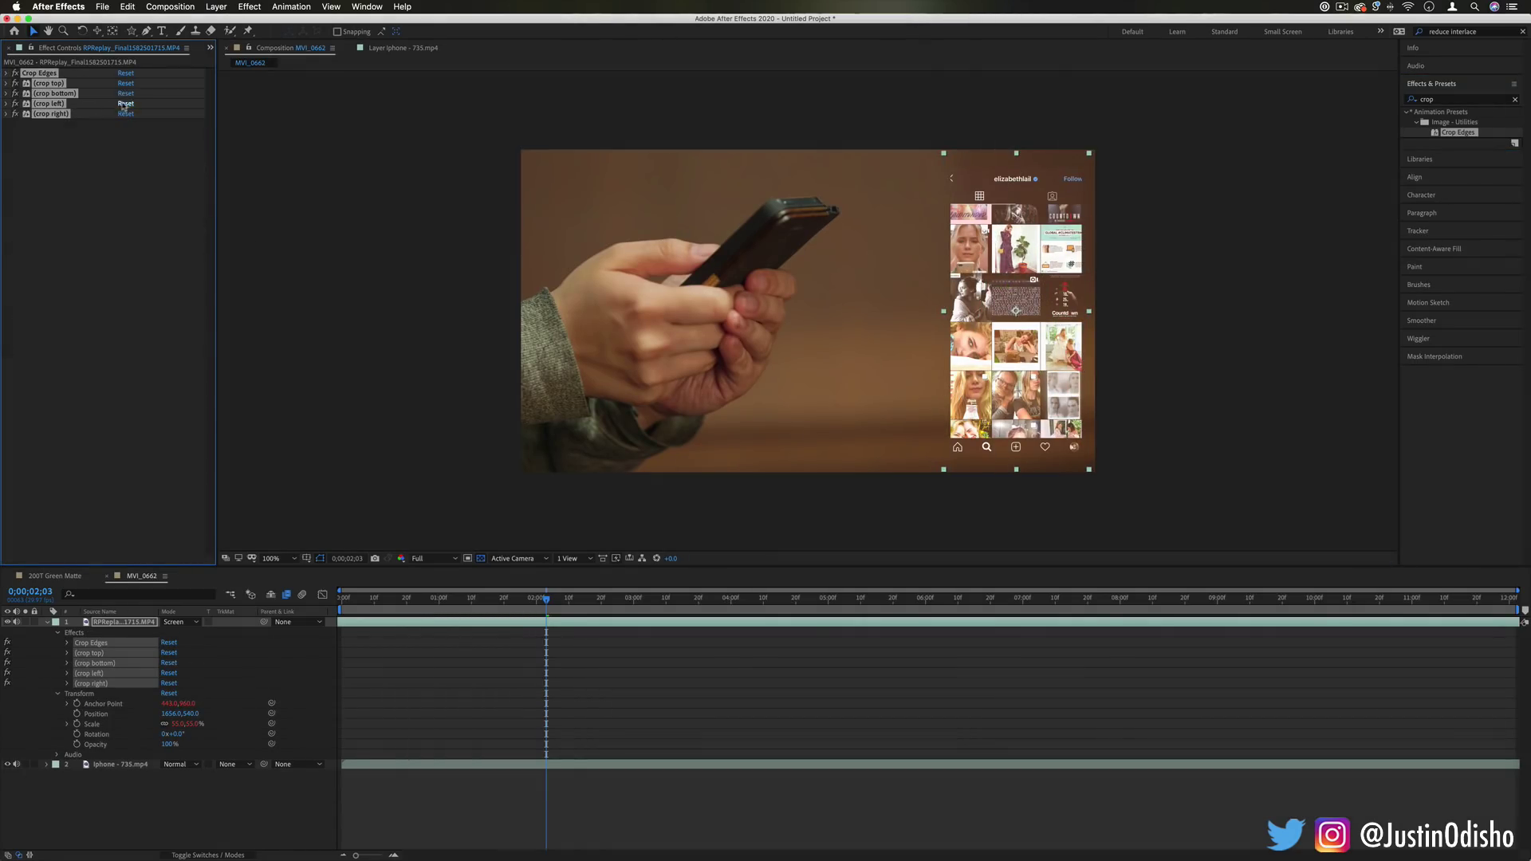
super+click(7, 73)
mouse_move(122, 94)
mouse_down()
mouse_move(203, 102)
mouse_move(139, 97)
mouse_up()
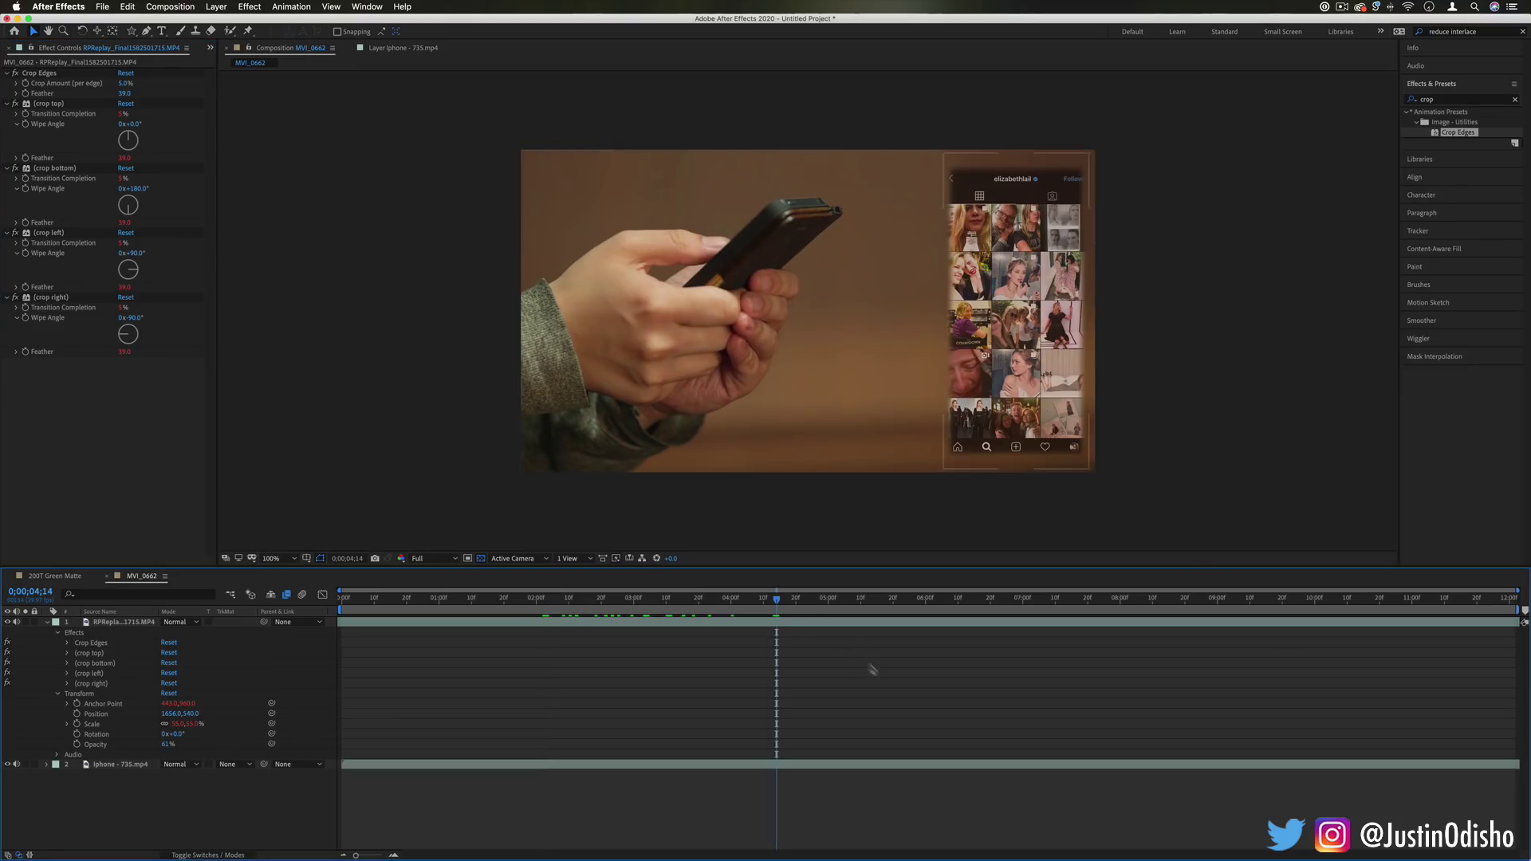
drag(776, 599, 690, 609)
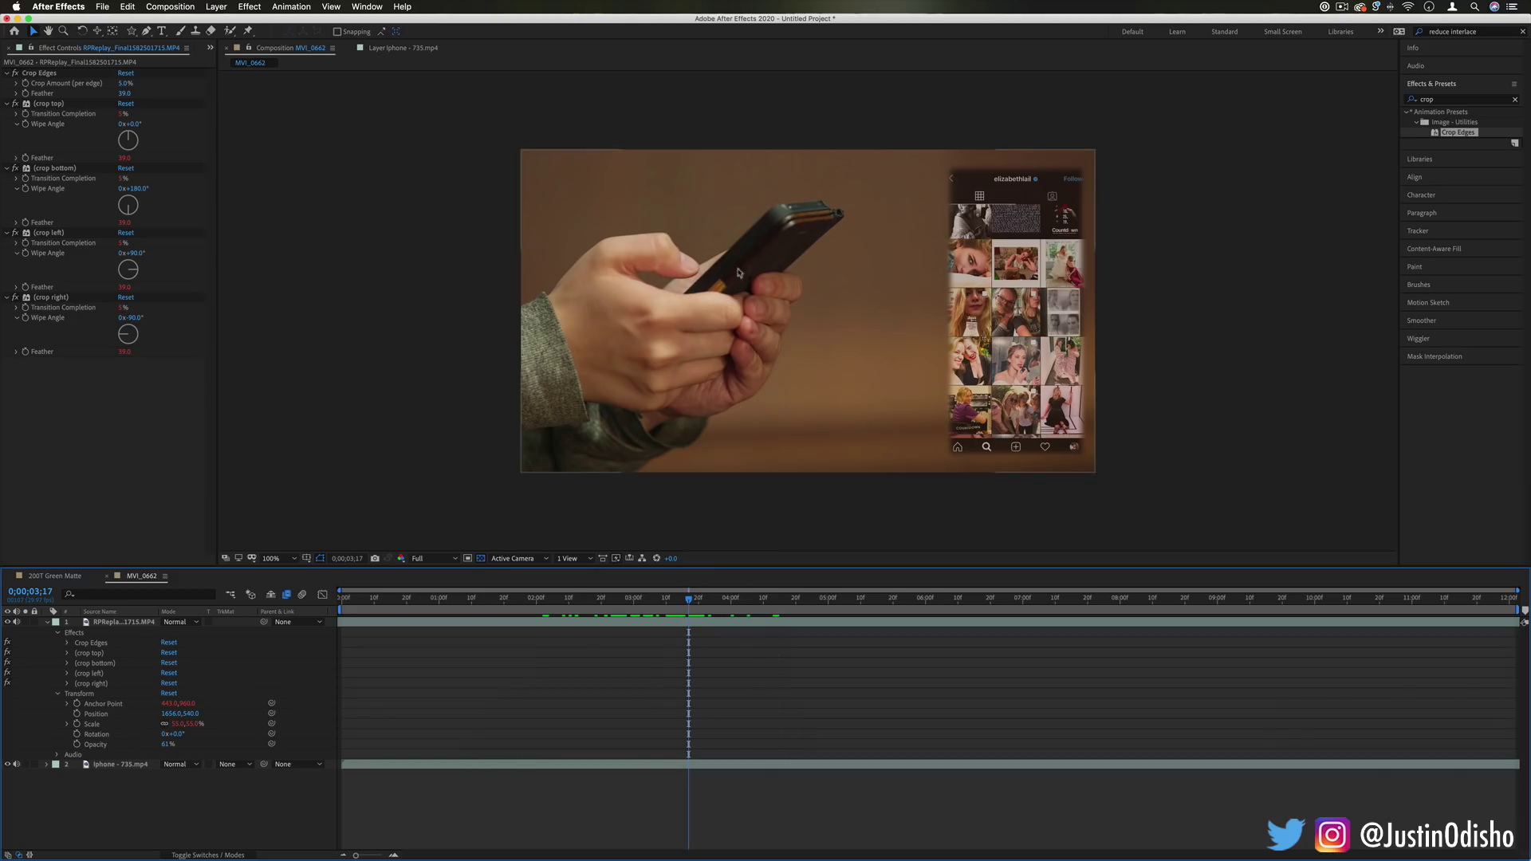
drag(689, 604, 828, 604)
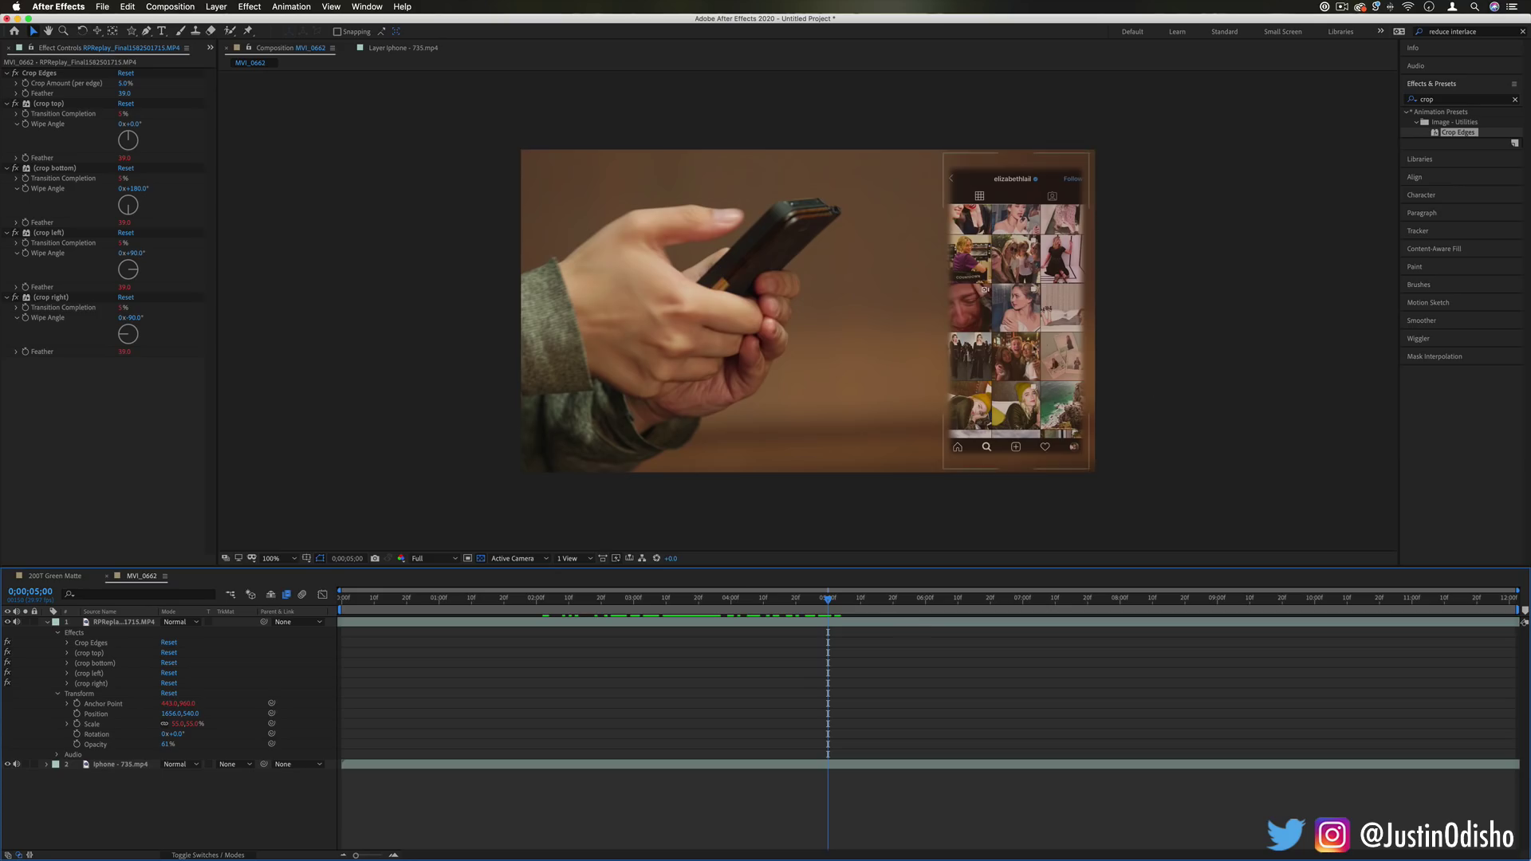
key(space)
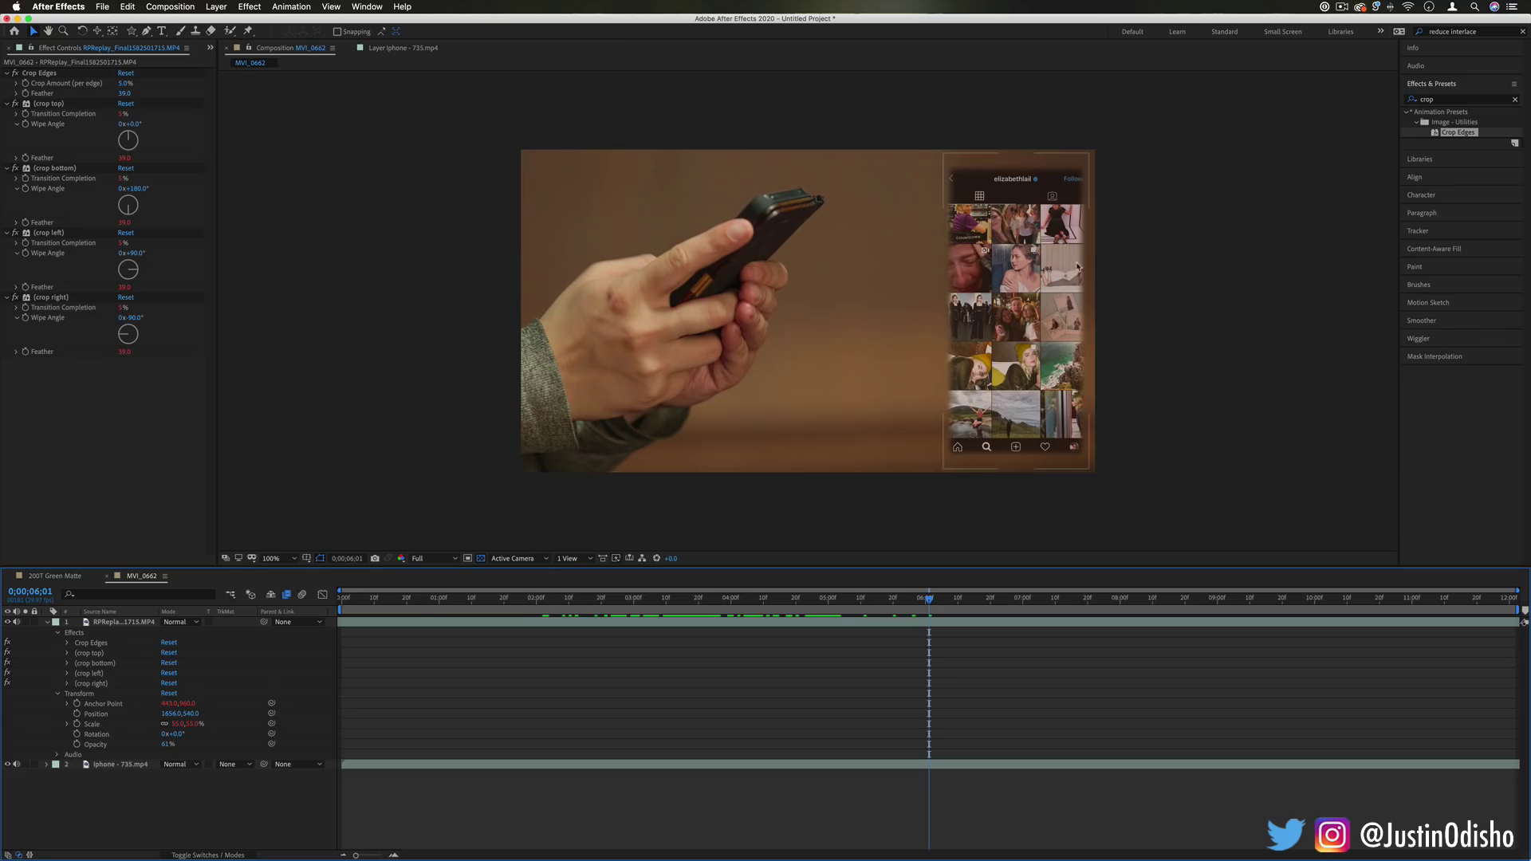
drag(924, 608, 823, 606)
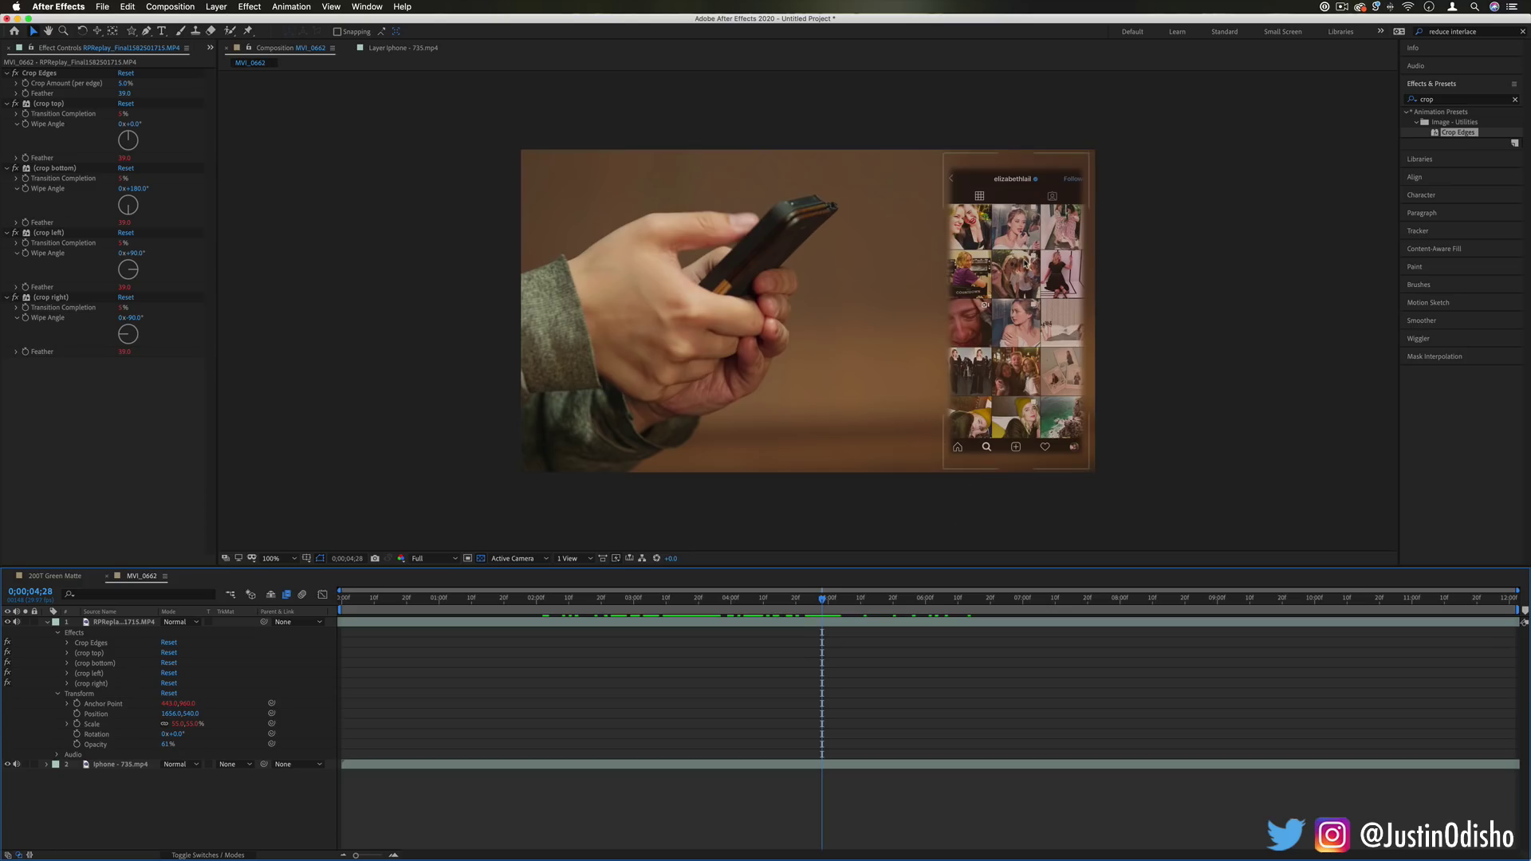
Clear the effects search, collapse the layer properties, and add a new Null Object layer
key(Escape)
key(u)
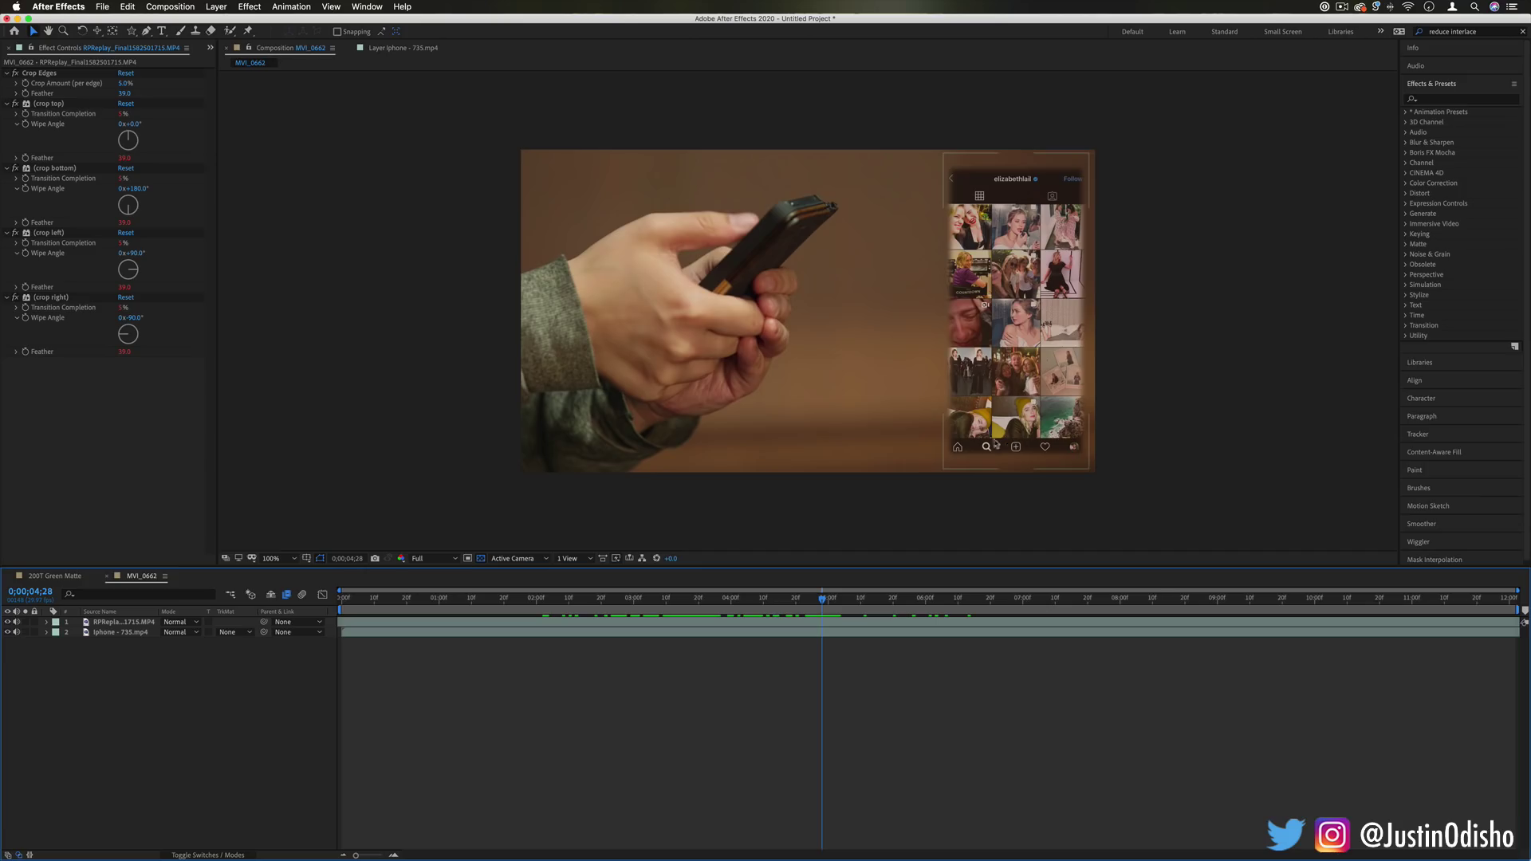
click(213, 7)
mouse_move(221, 21)
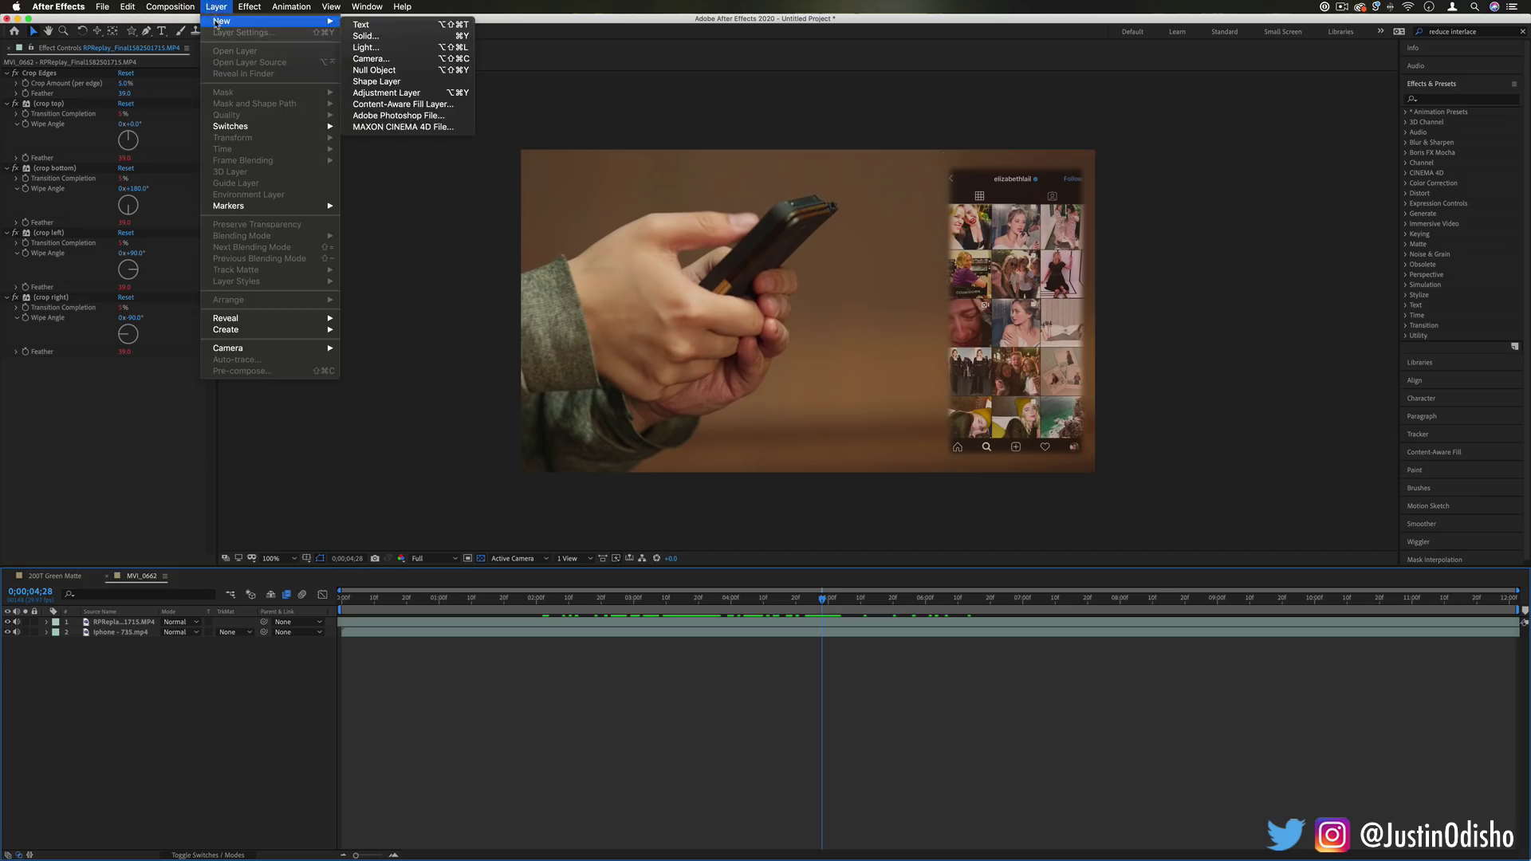
click(397, 74)
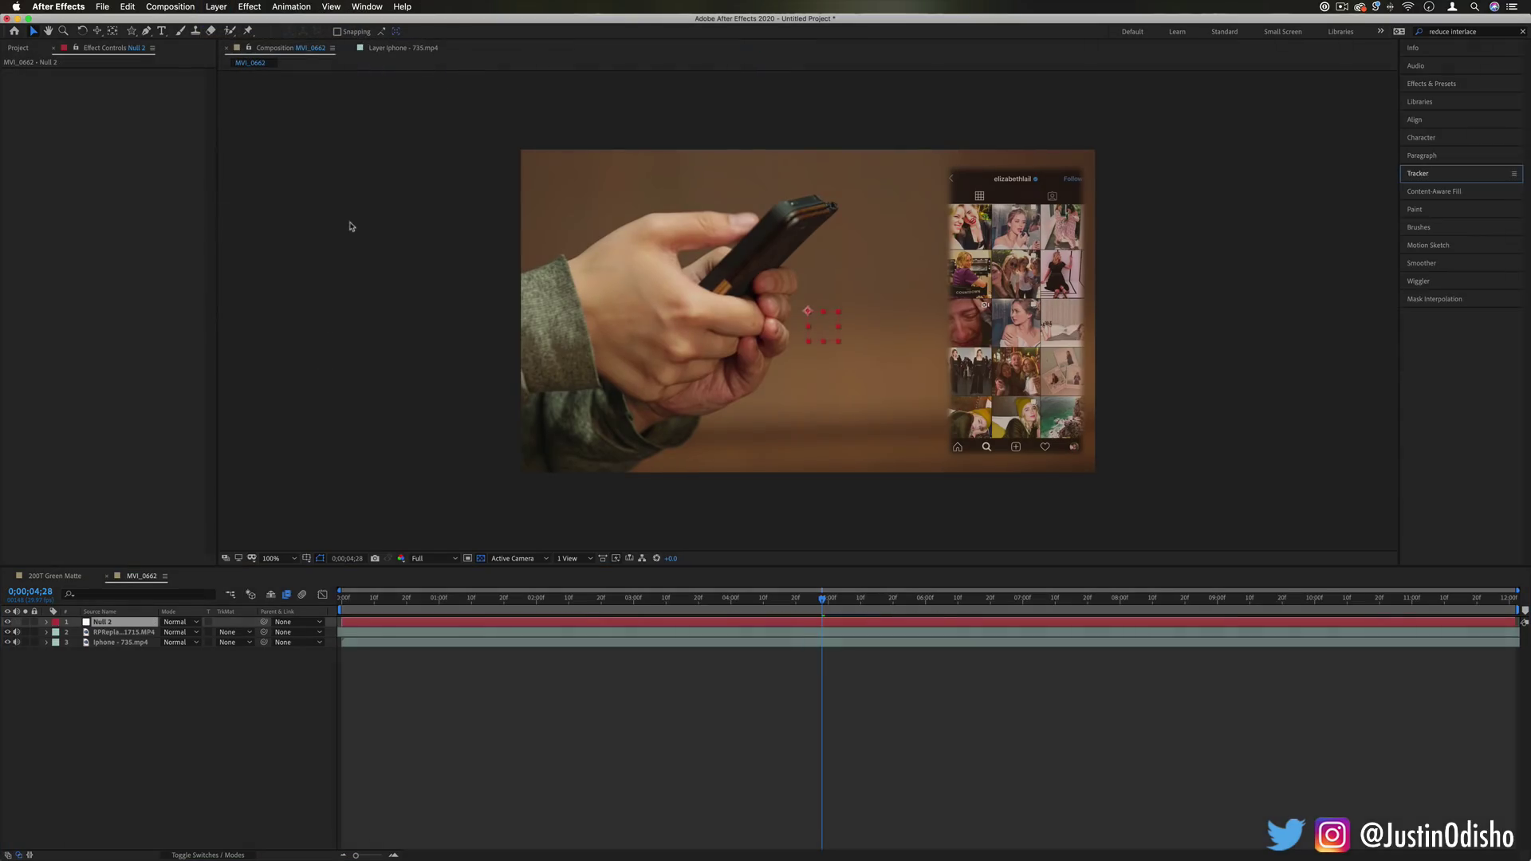
Bring up the Tracker panel and its Motion Source dropdown
click(1420, 174)
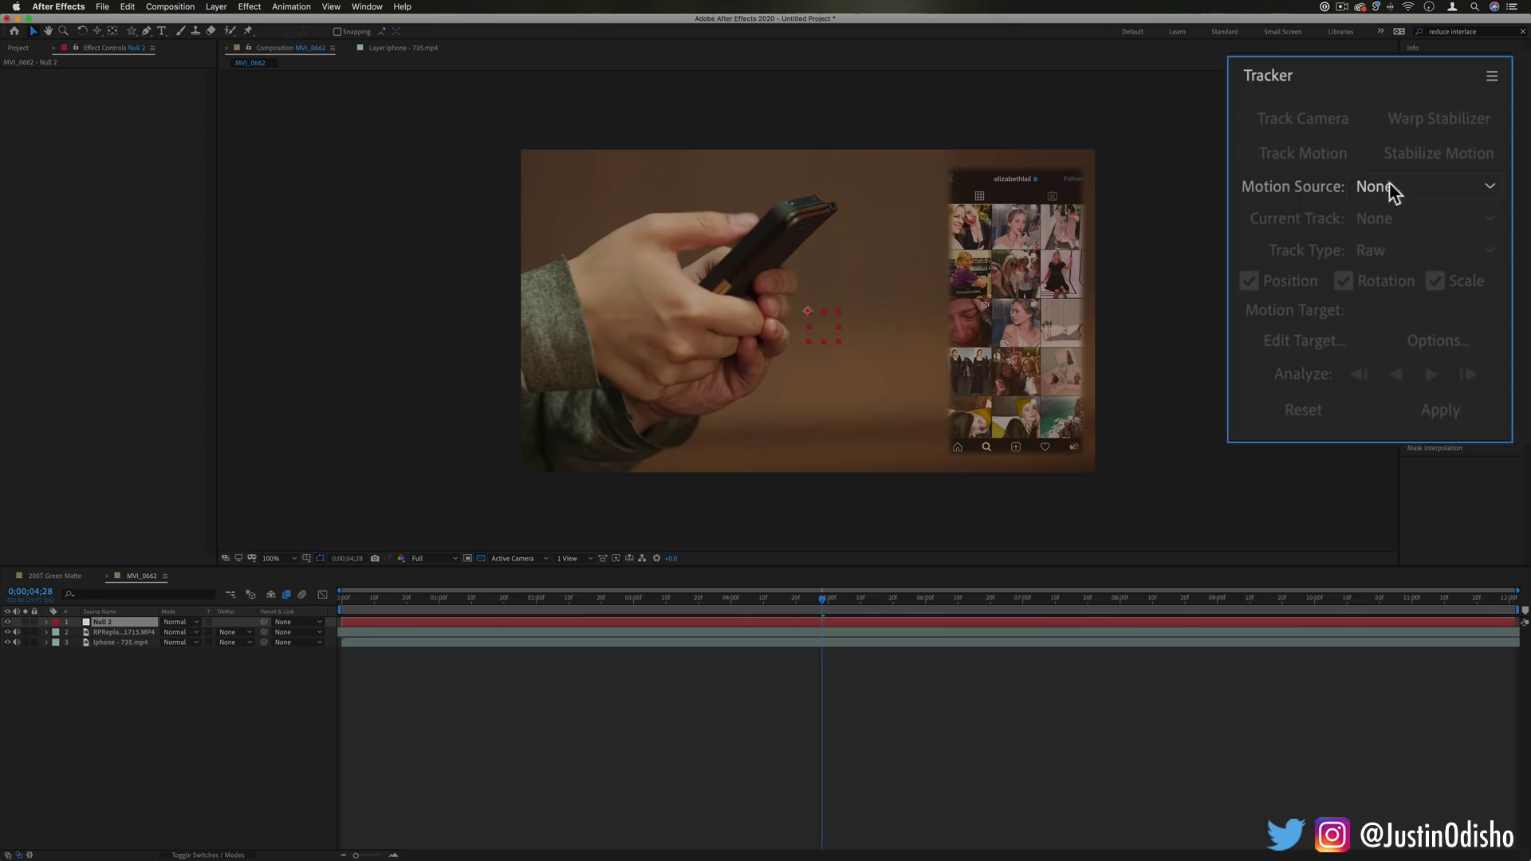
click(377, 5)
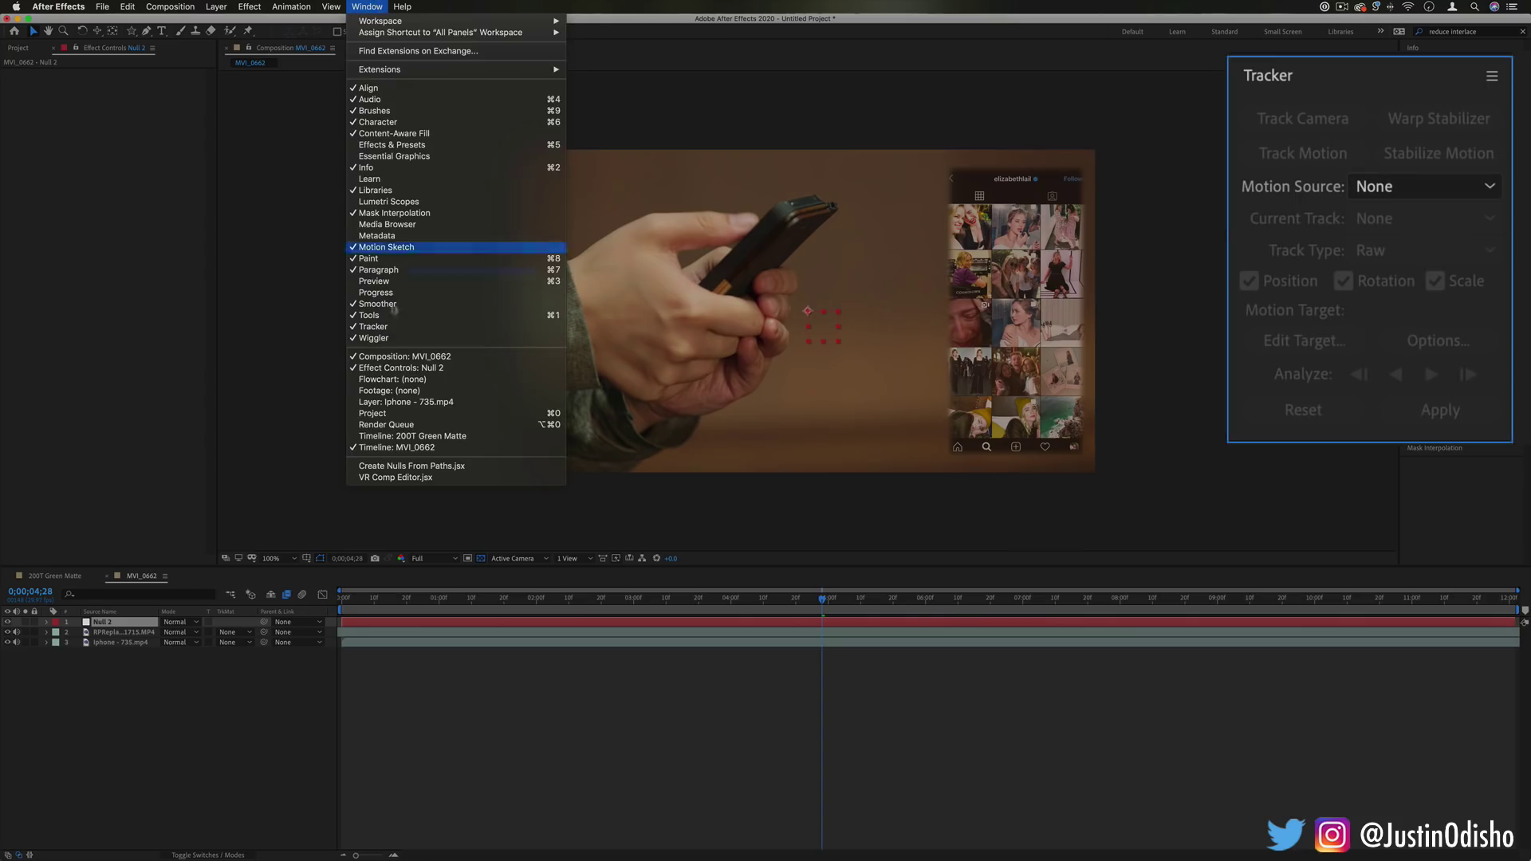
click(1462, 314)
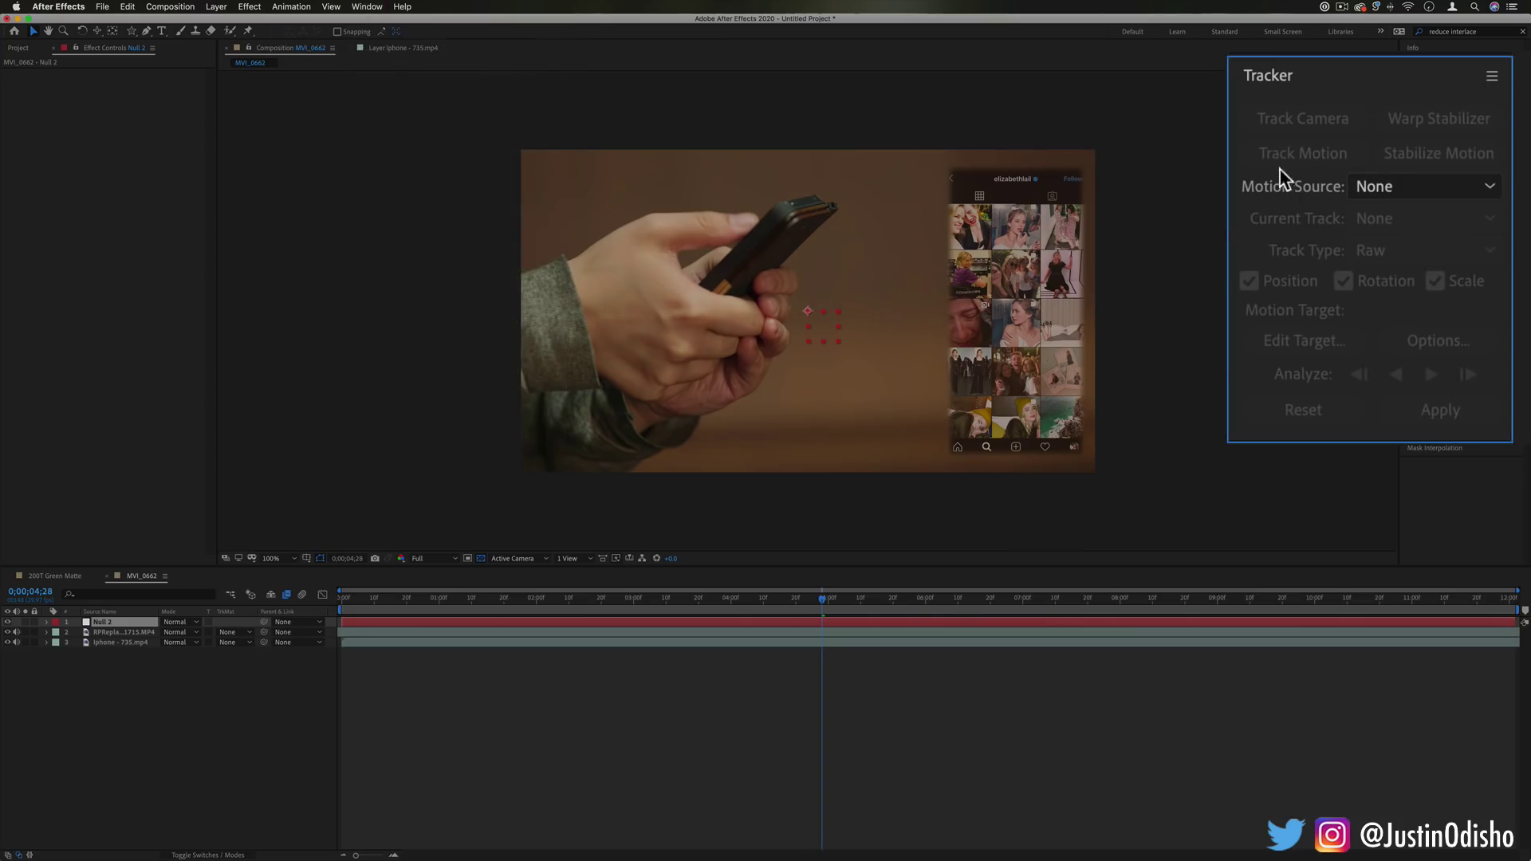
Set Iphone - 735.mp4 as the motion source and start a new Track Motion
click(1384, 188)
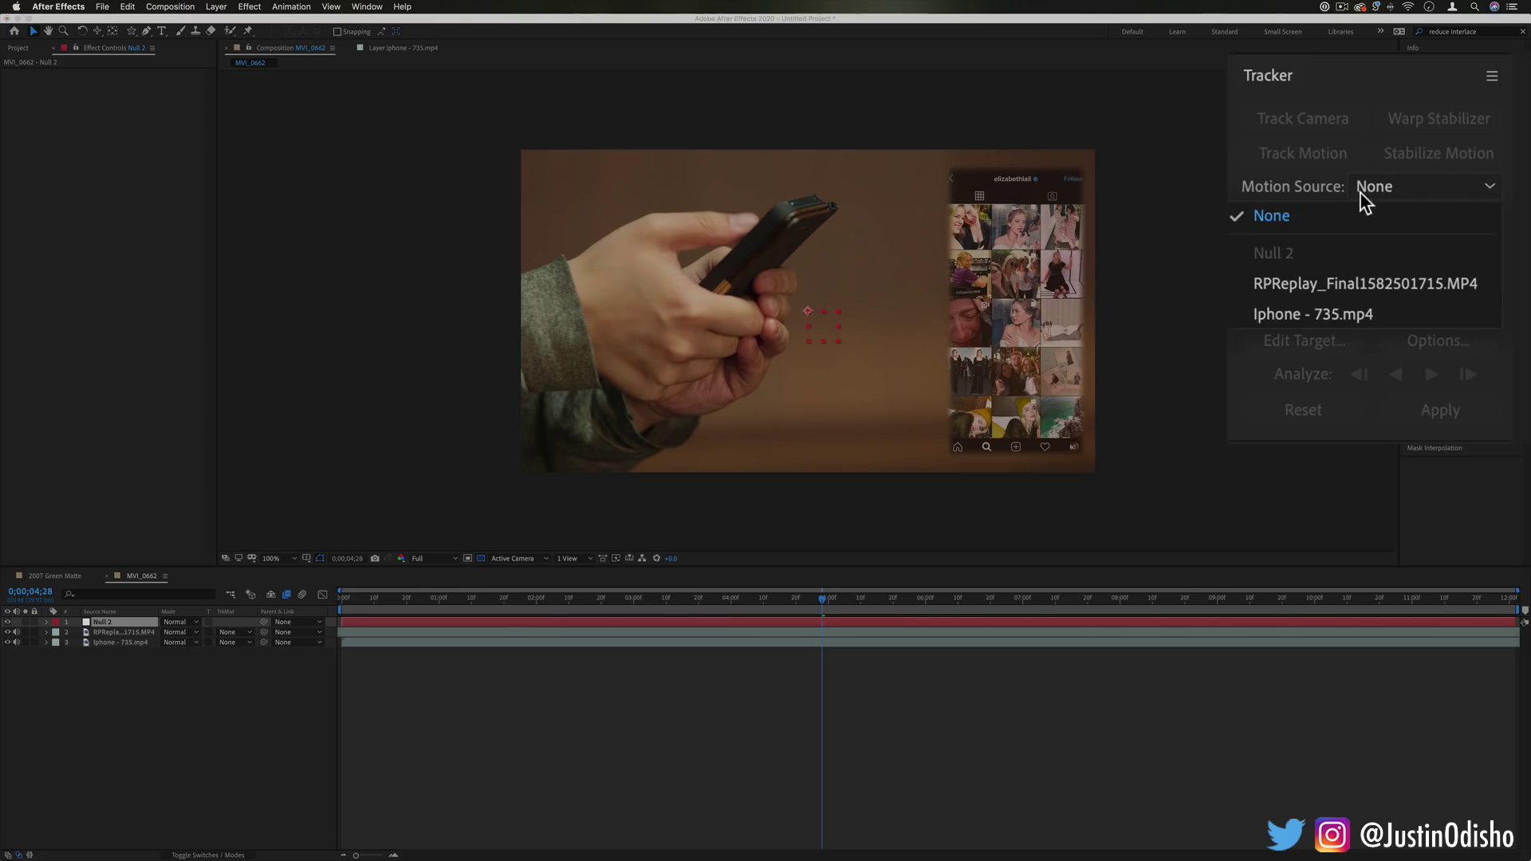
click(1319, 315)
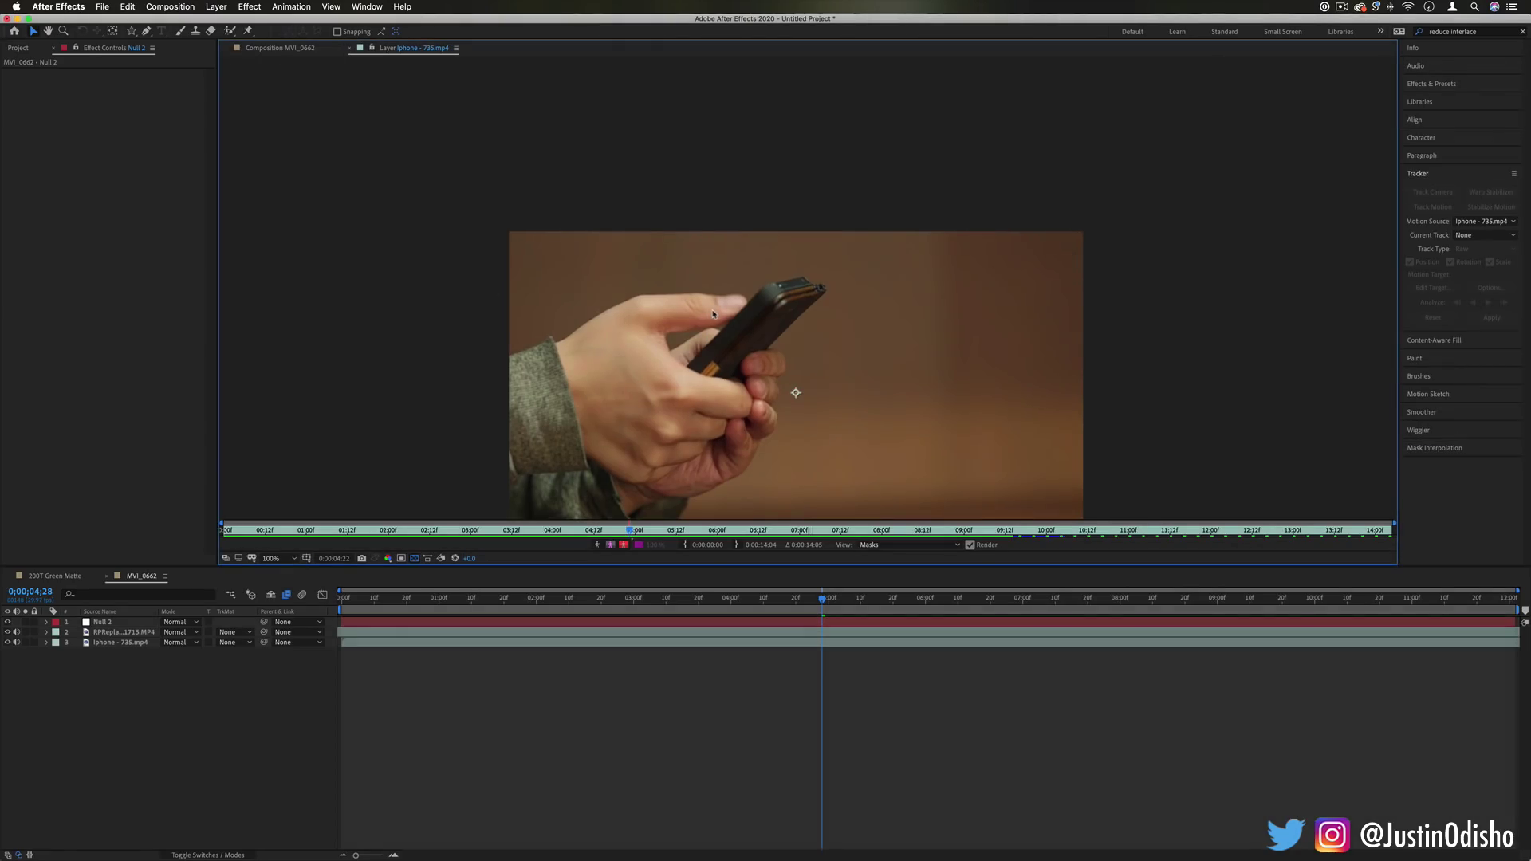
click(714, 314)
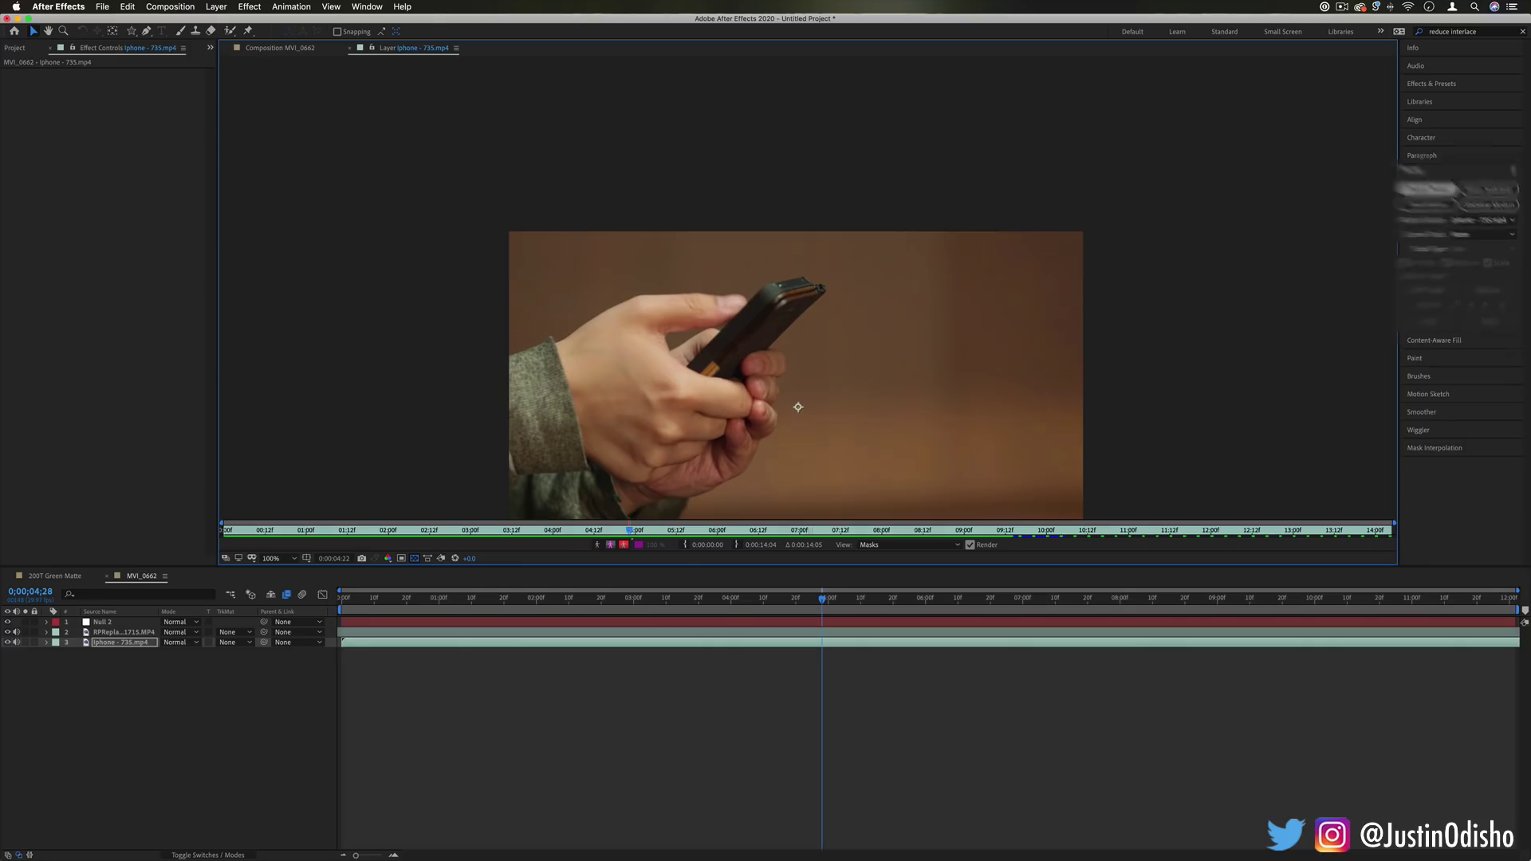
click(1319, 153)
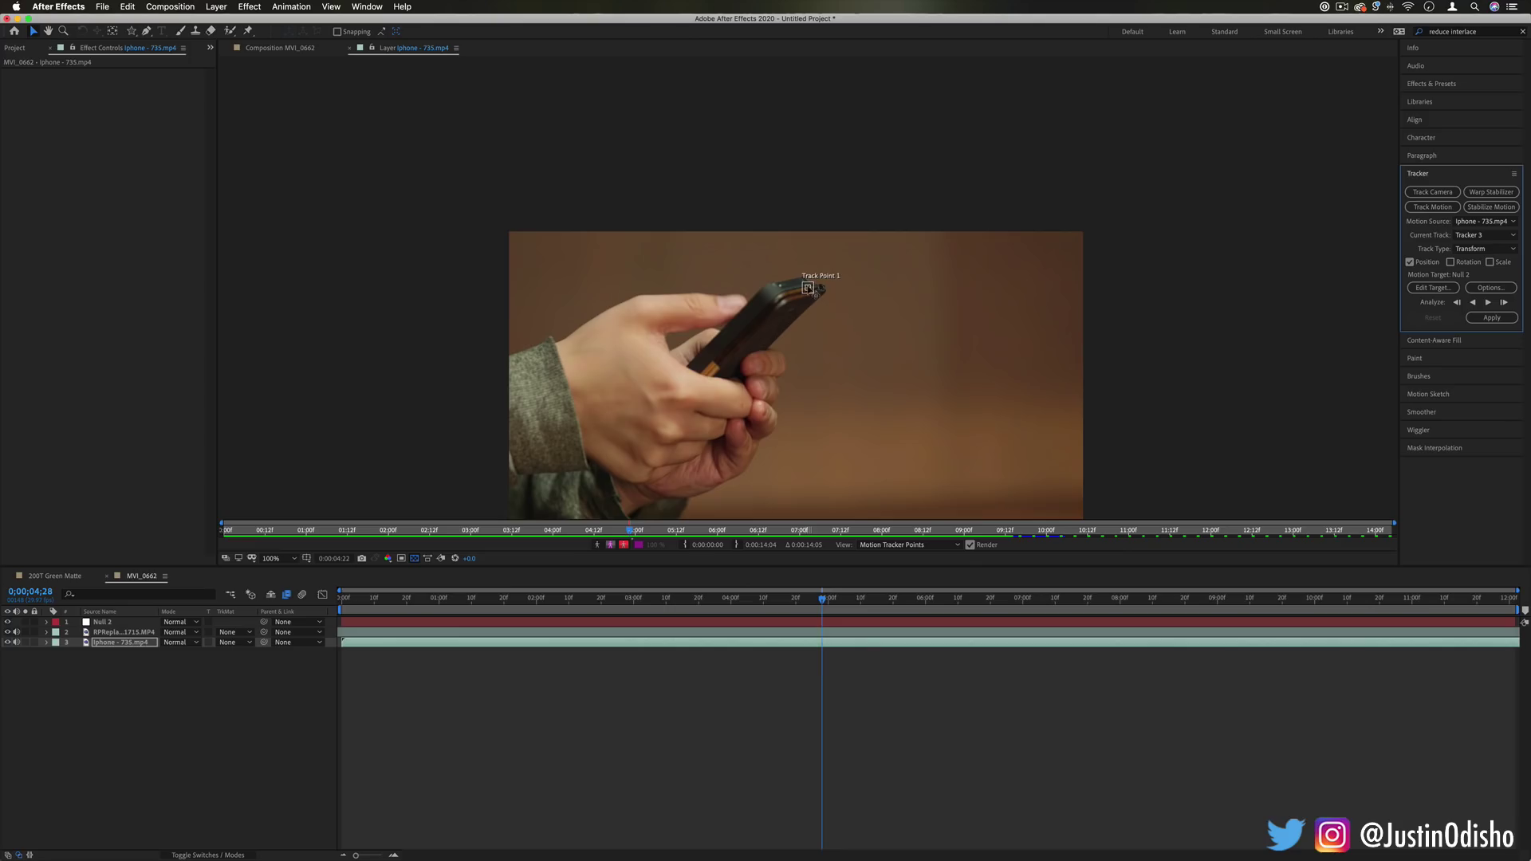
Position Track Point 1 on the phone's top corner and adjust its search region size
drag(808, 289, 835, 364)
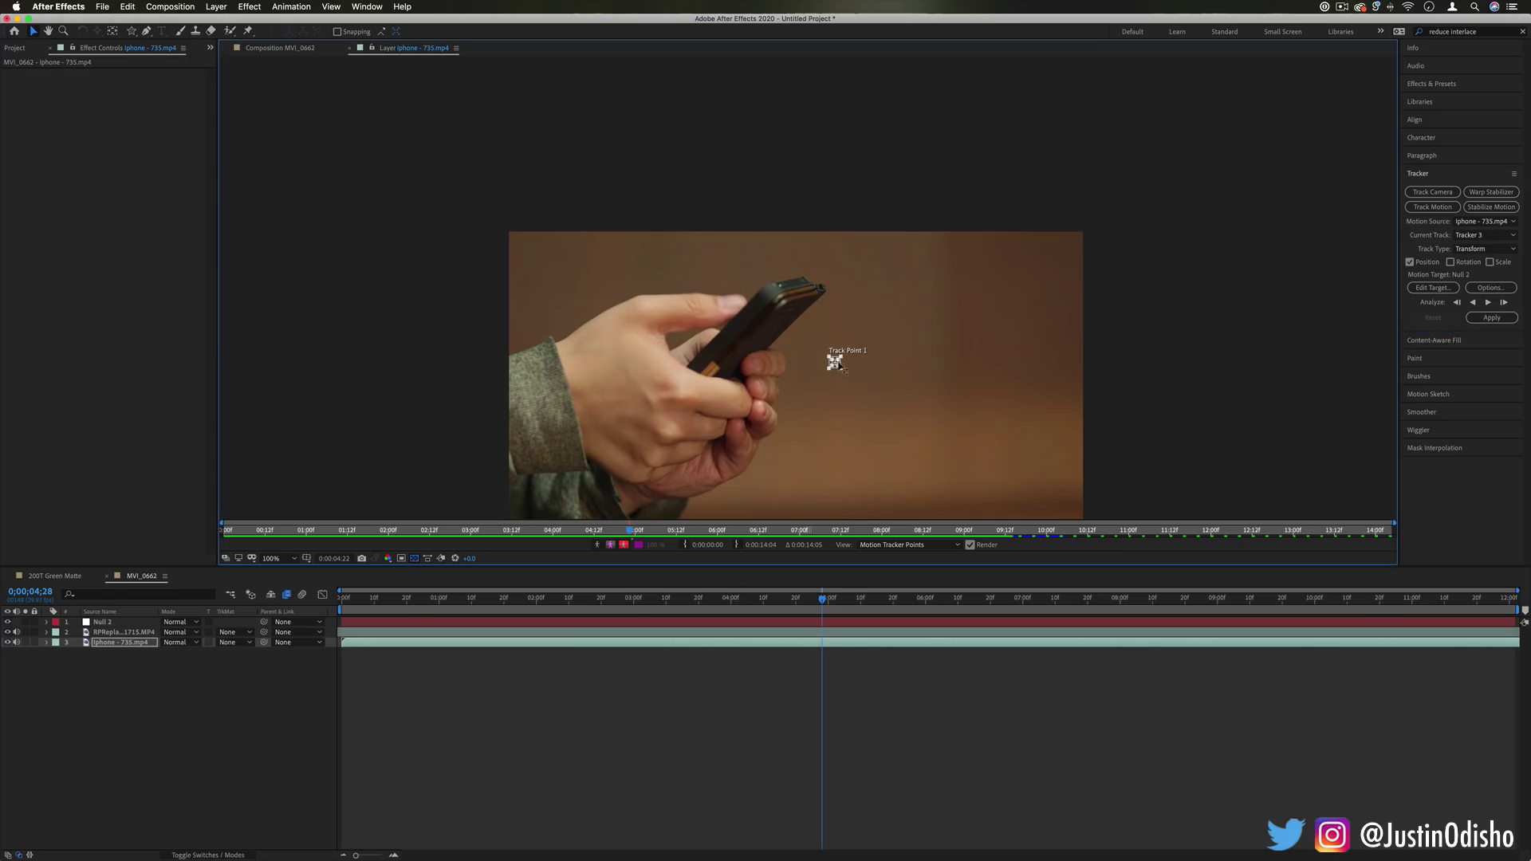
drag(845, 370, 827, 289)
drag(824, 291, 822, 290)
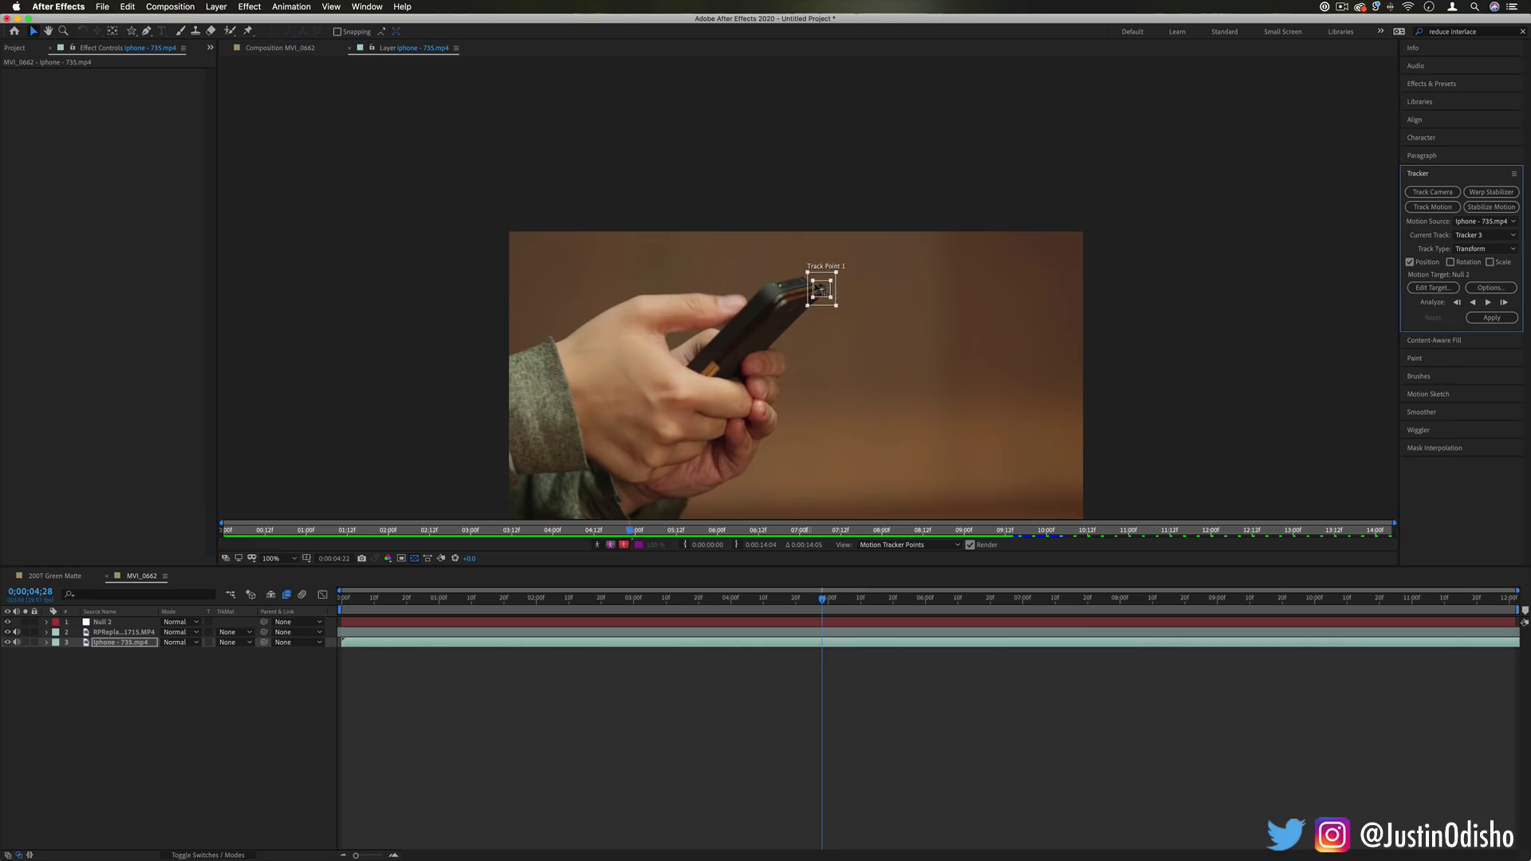
click(820, 285)
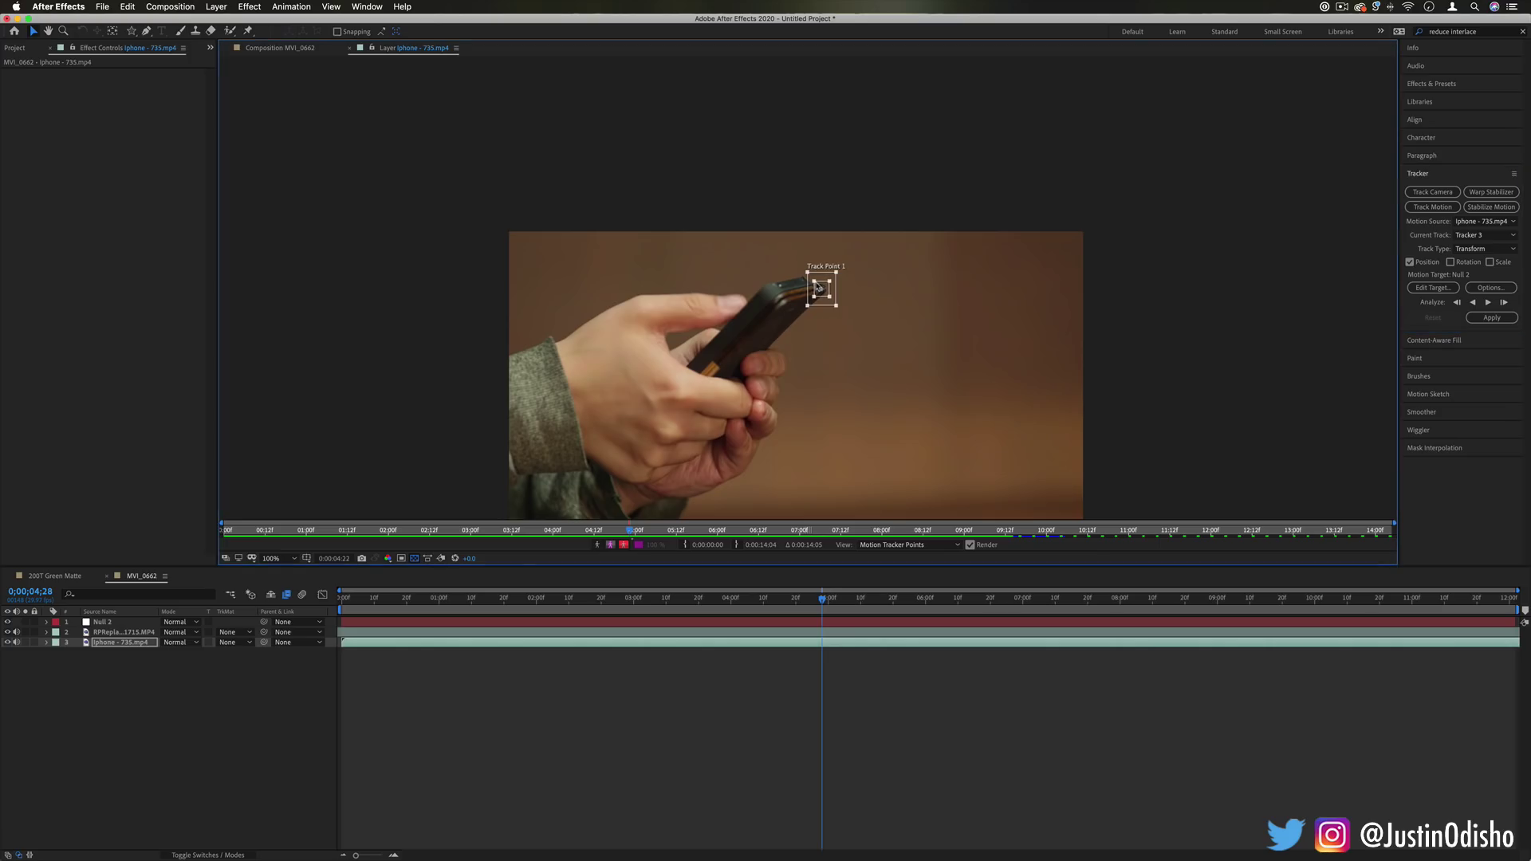
drag(810, 309, 806, 311)
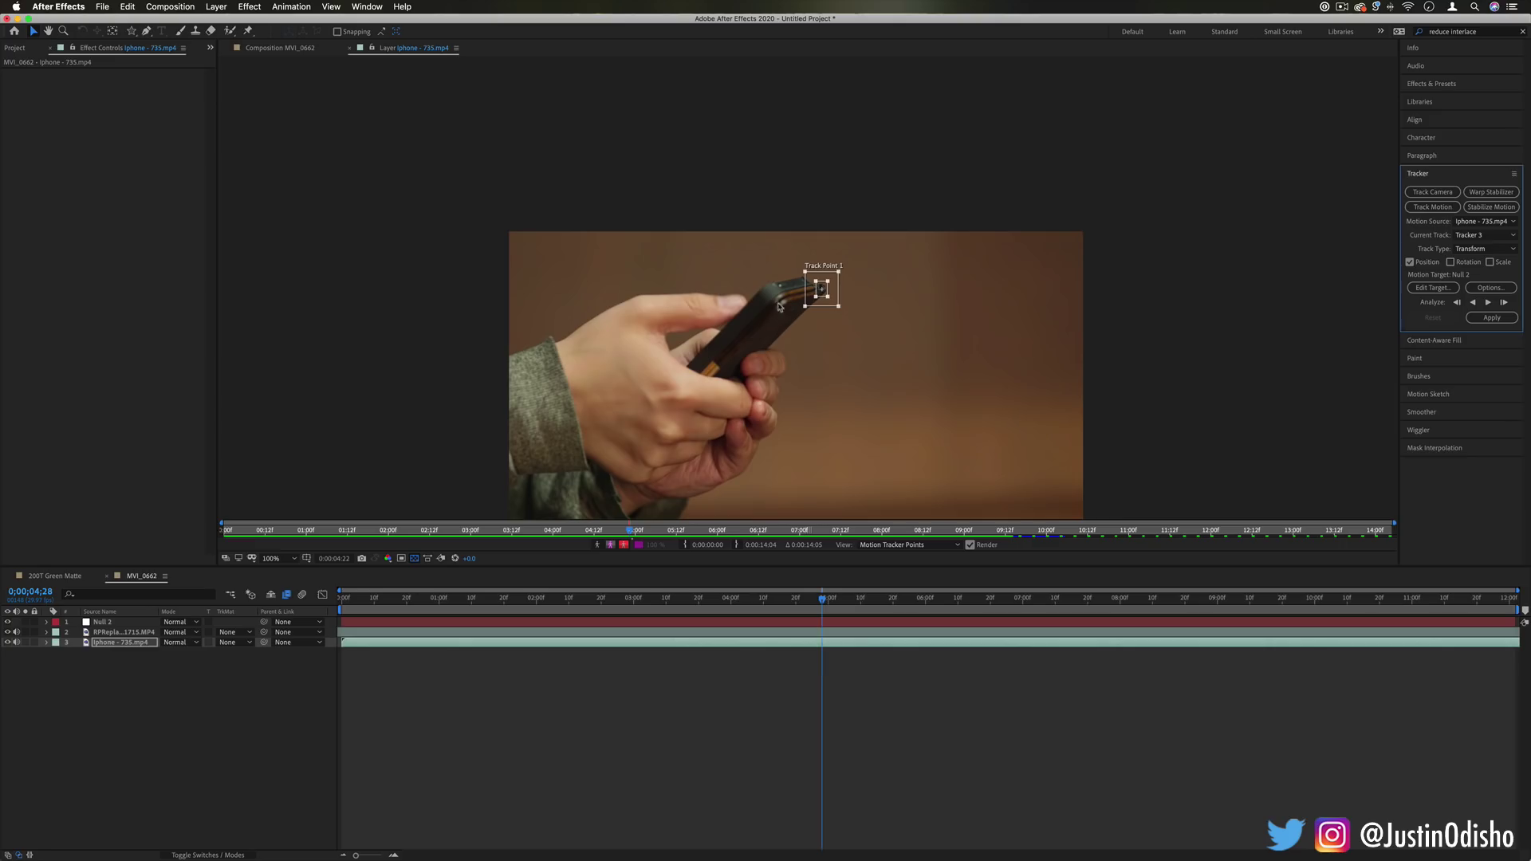
click(829, 284)
drag(804, 308, 807, 307)
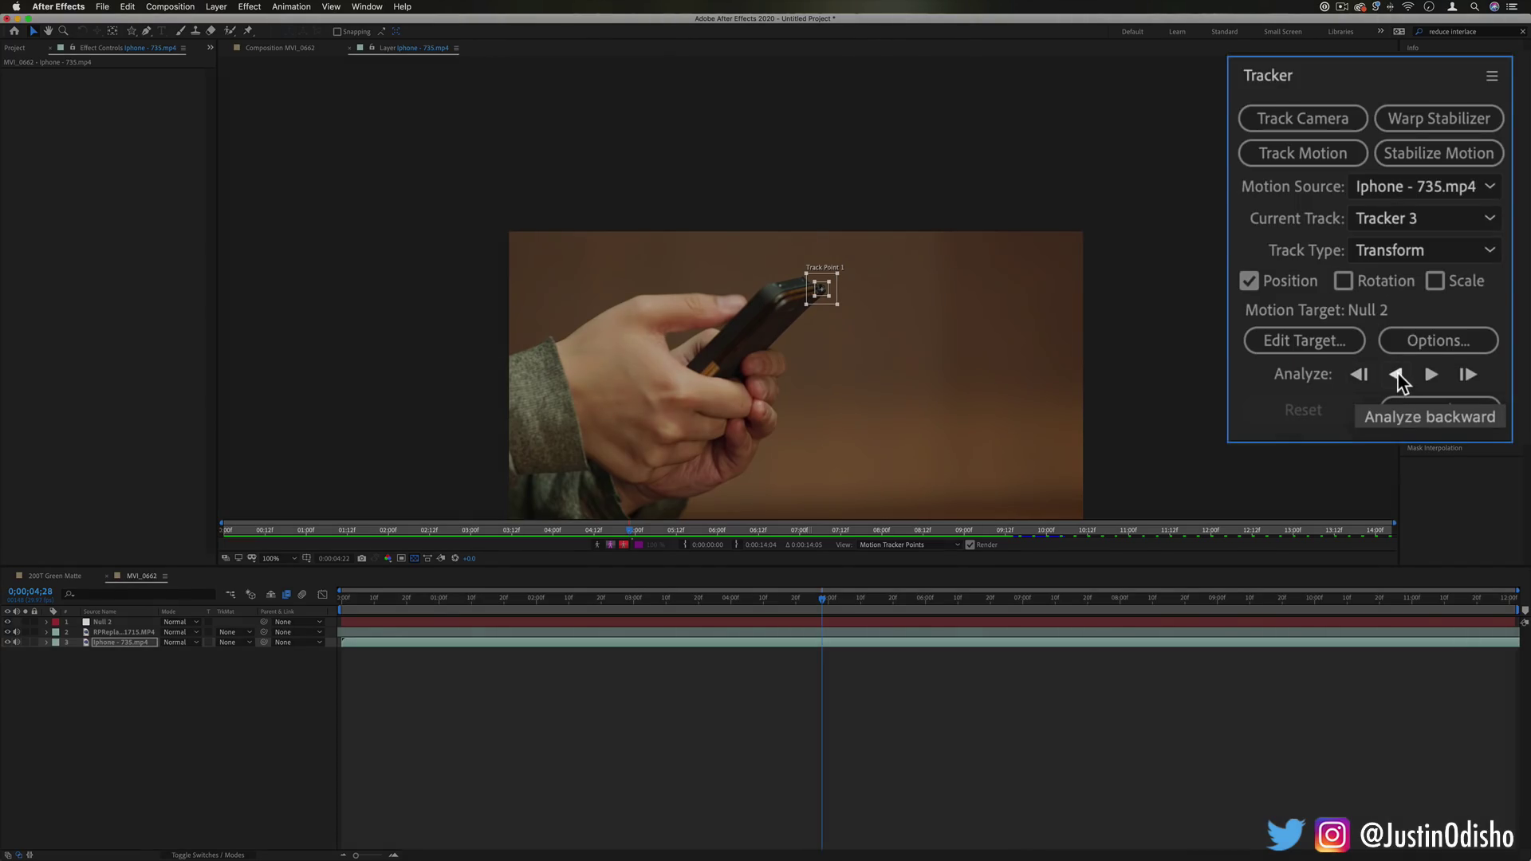
Analyze Track Point 1 backward, then forward through the whole Iphone clip
click(1397, 375)
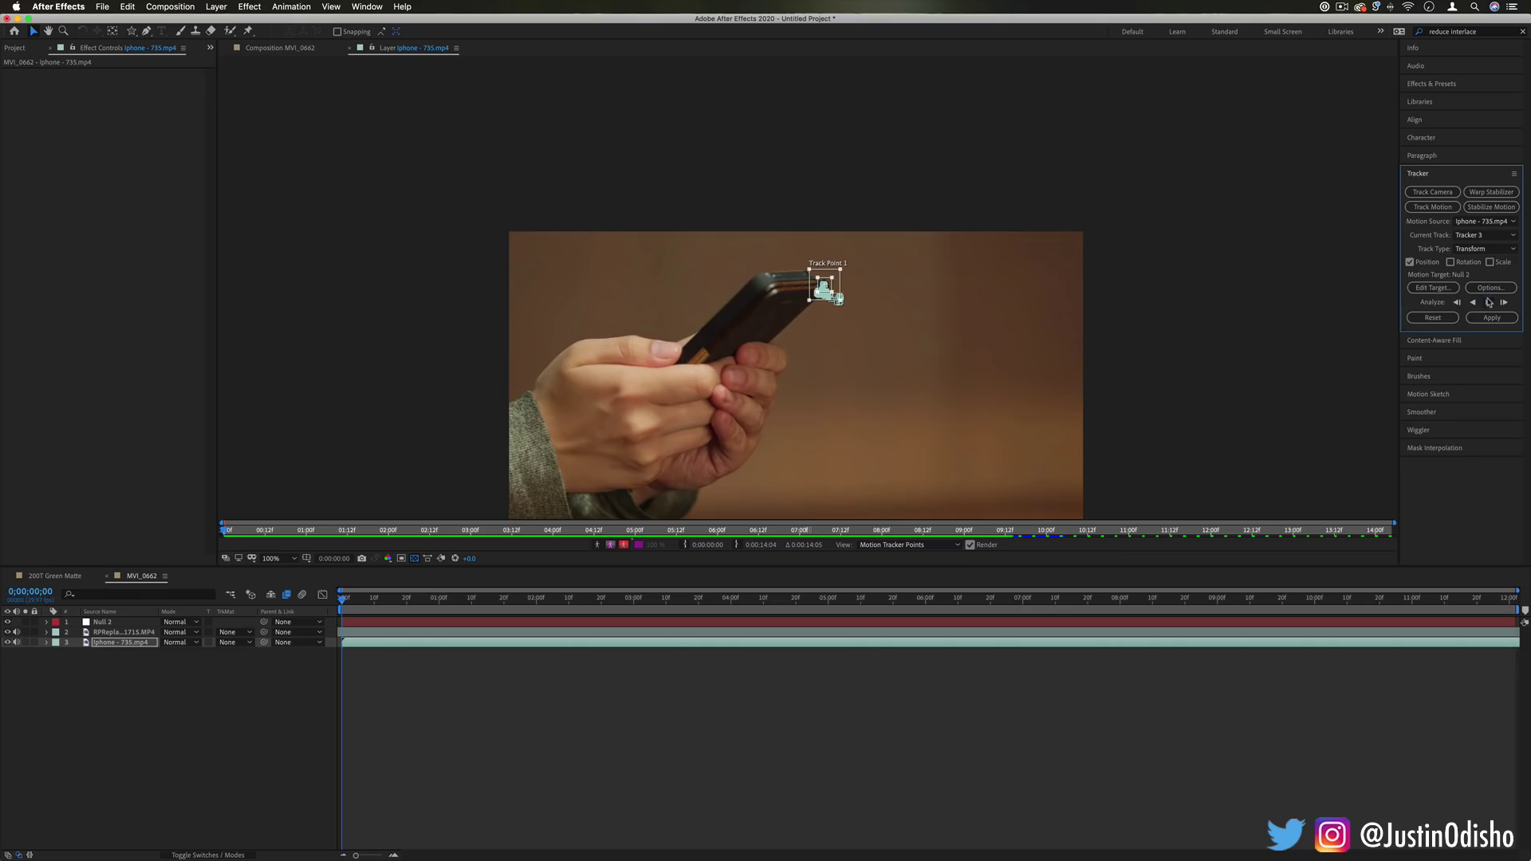
click(1489, 302)
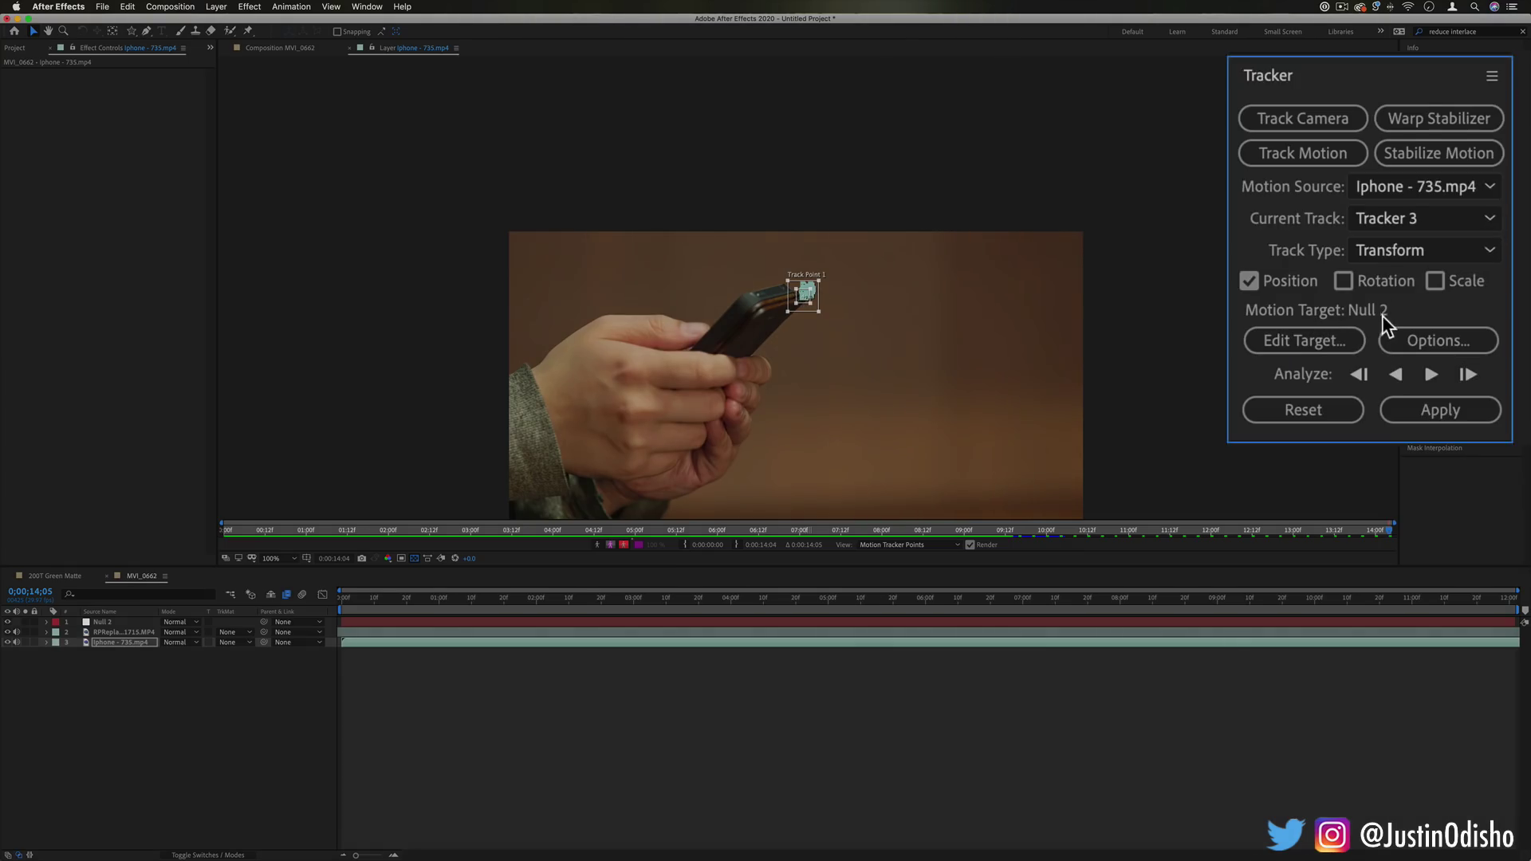
Confirm Null 2 as the motion target and apply the track on X and Y
click(1324, 343)
click(676, 400)
click(666, 409)
click(727, 448)
click(1445, 412)
click(1434, 412)
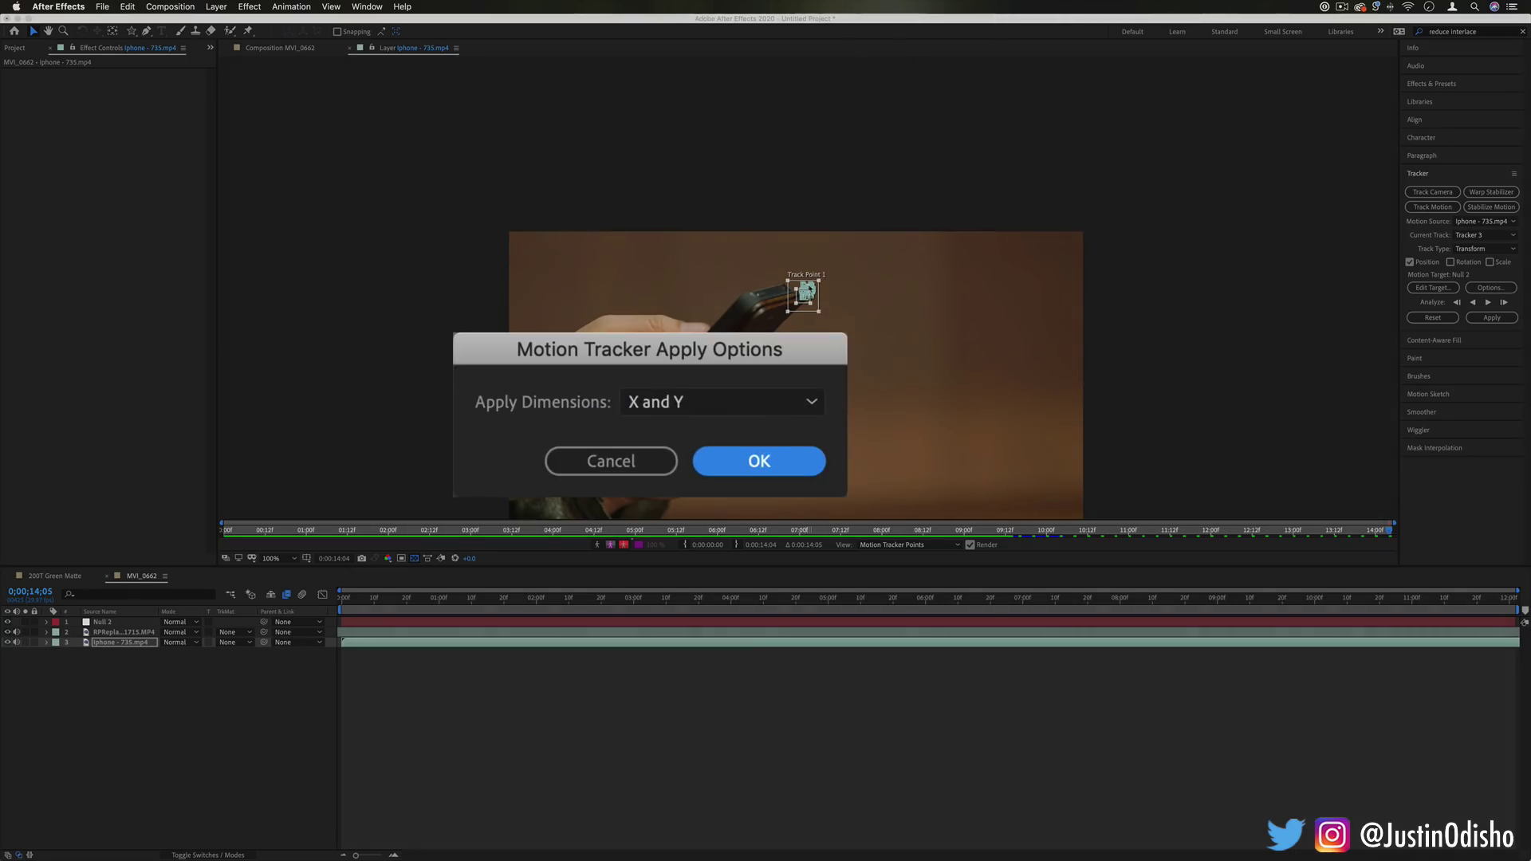
click(710, 441)
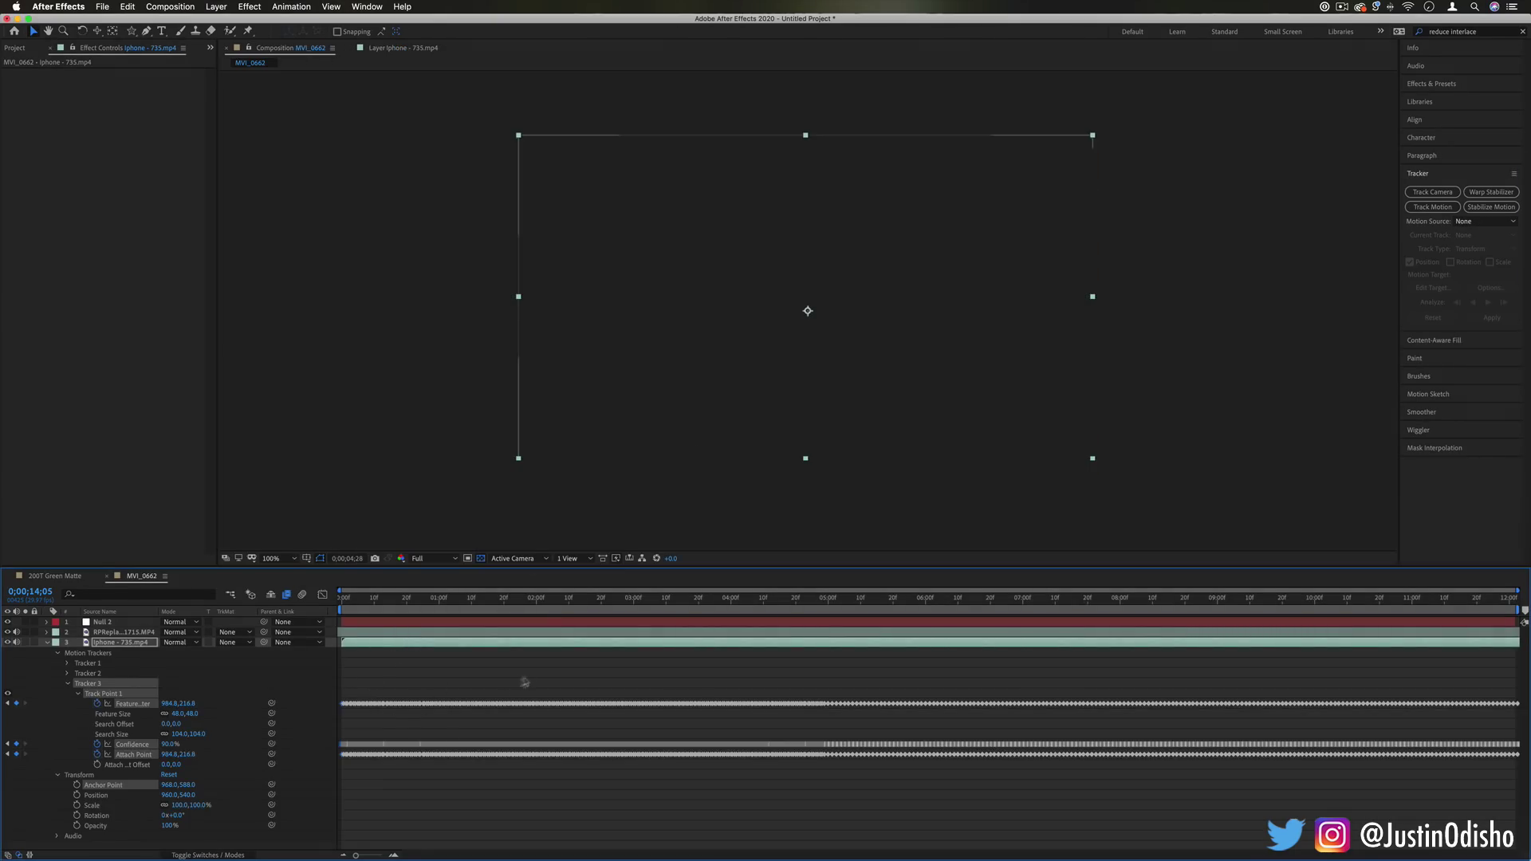
Hide the Iphone tracker properties and expand Null 2's Transform to show its Position keyframes
drag(424, 674, 529, 782)
click(48, 642)
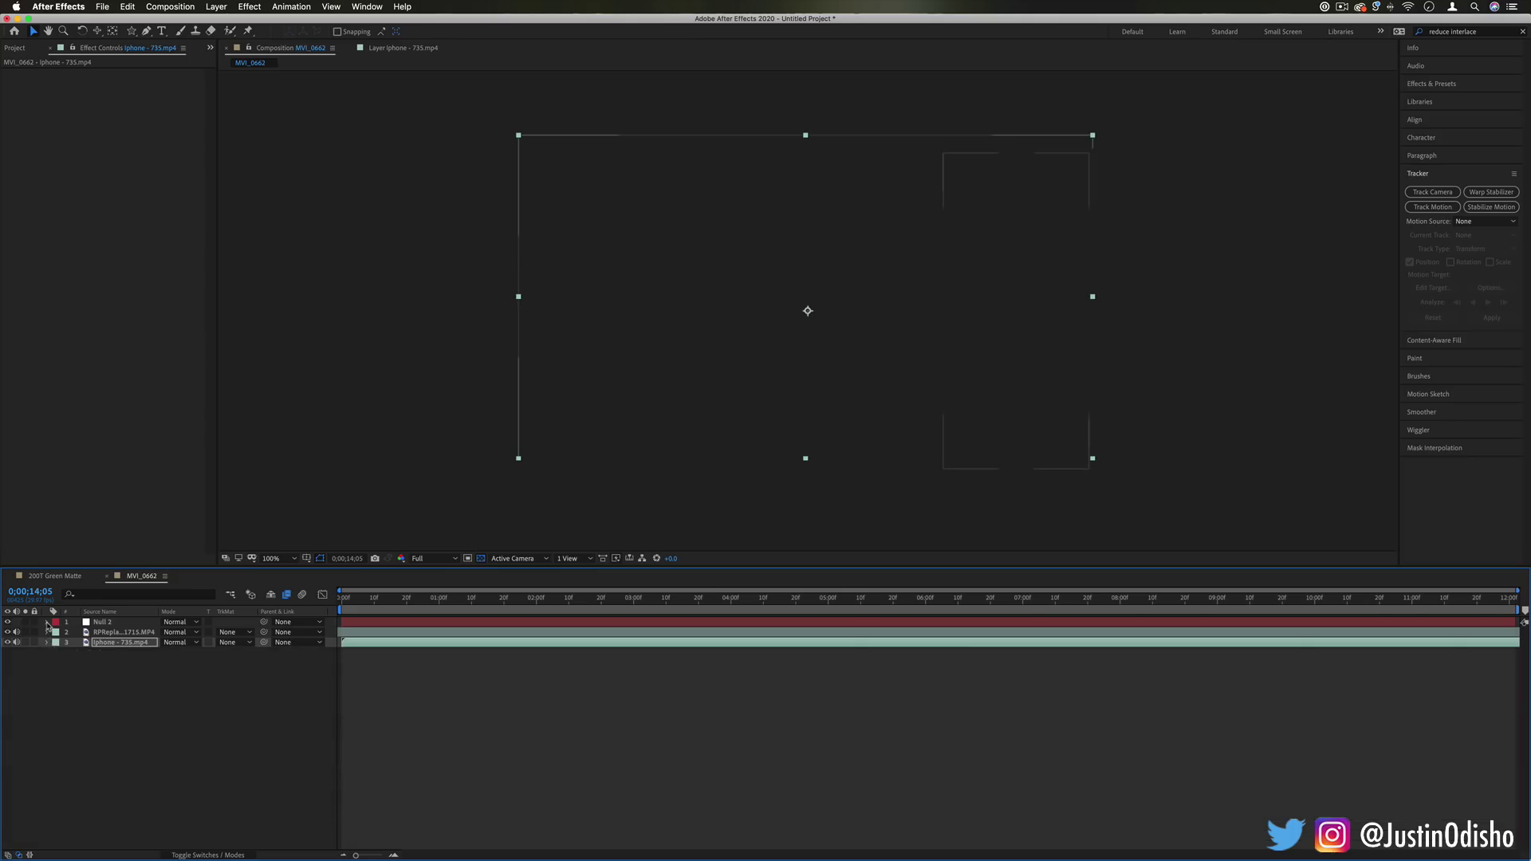
click(47, 622)
click(58, 633)
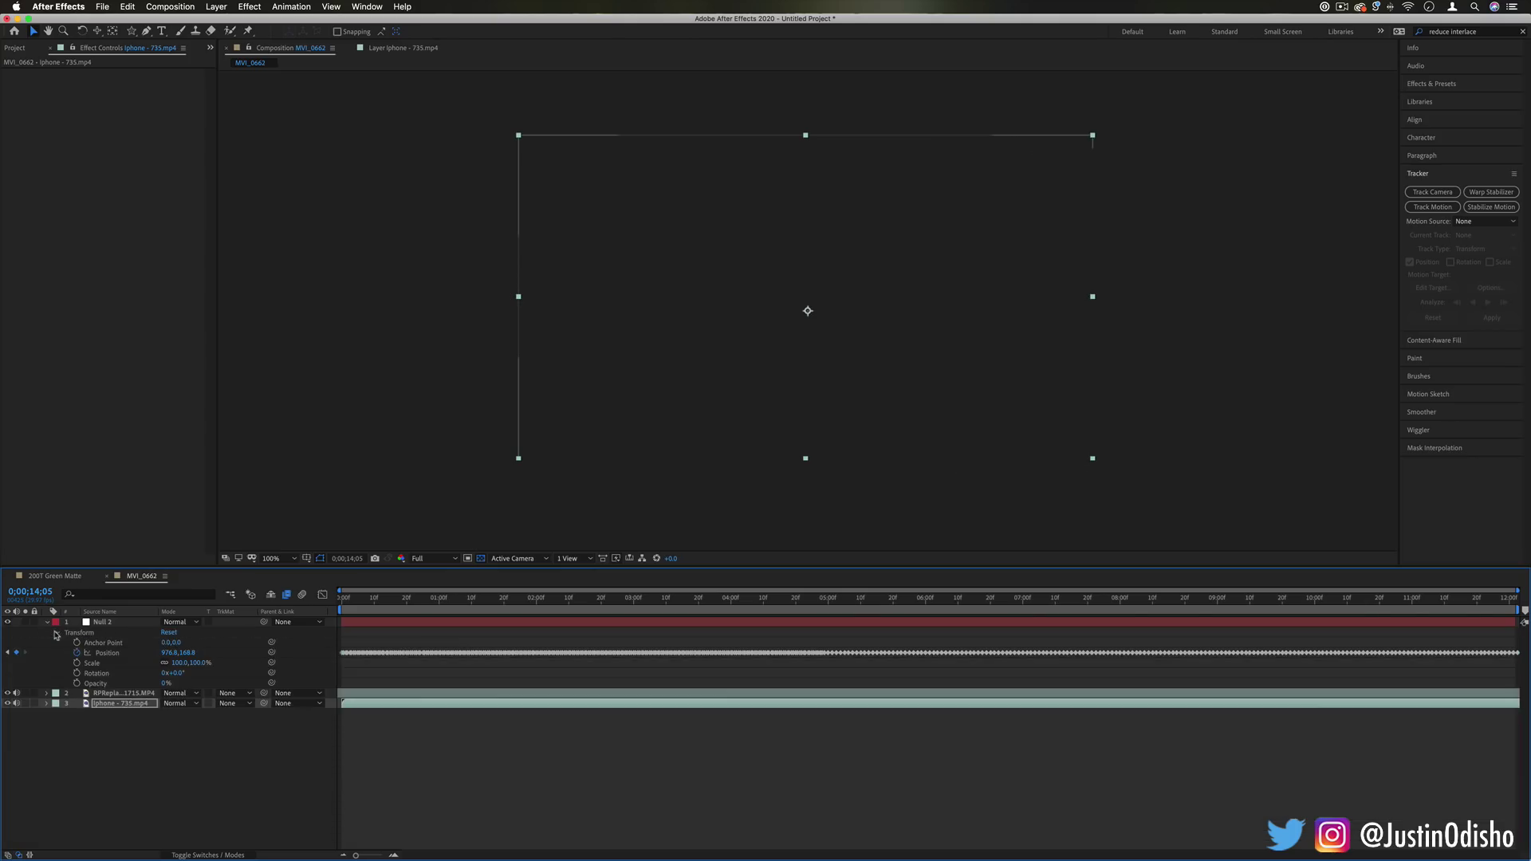
click(103, 622)
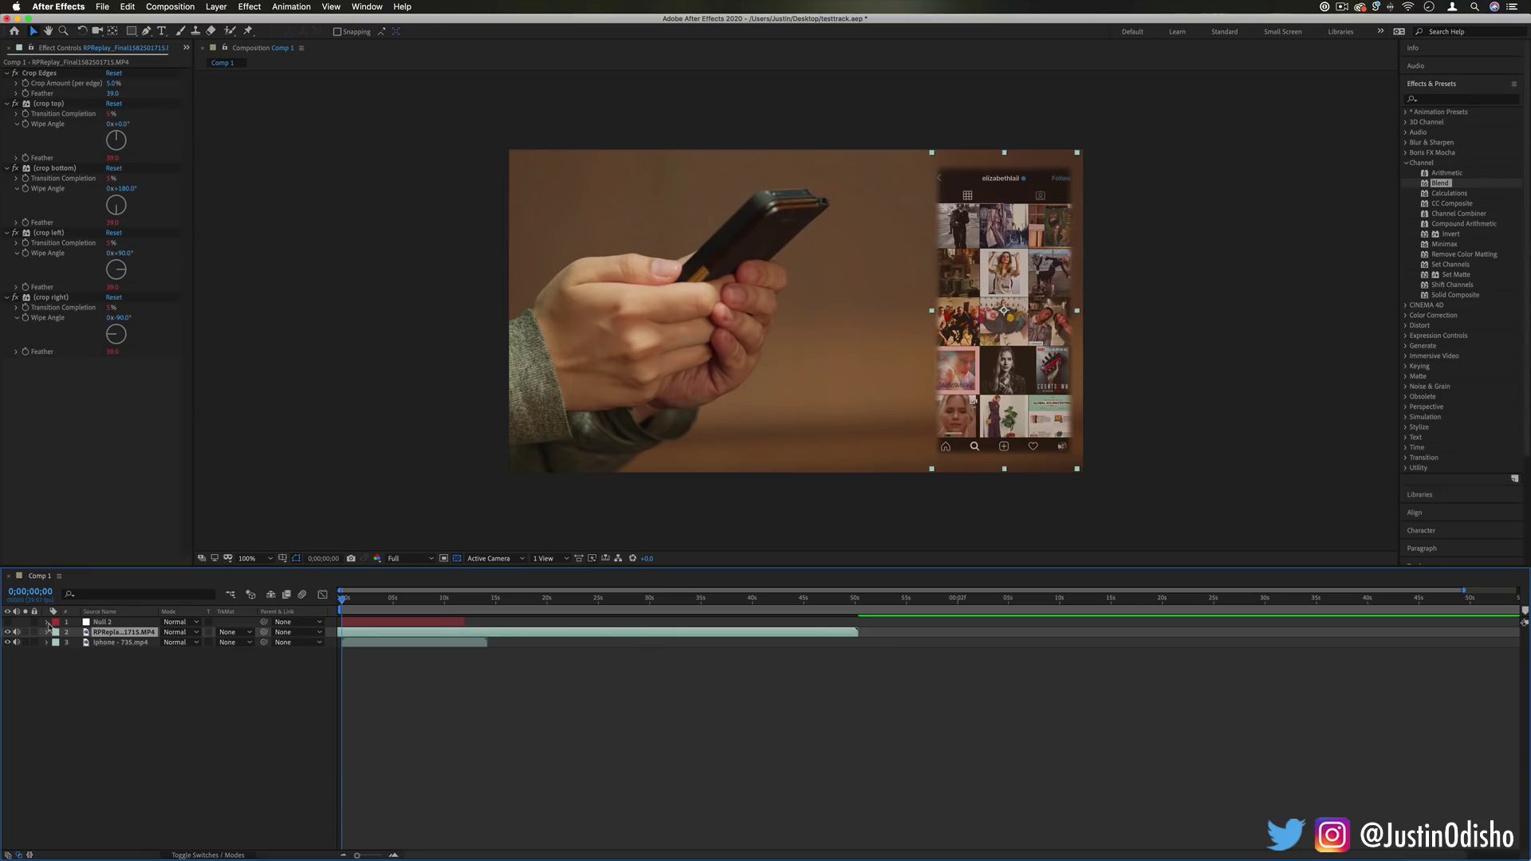
Expression-link the RPReplay layer's Position to Null 2's Position so the Instagram screen sits over the phone
click(47, 623)
click(122, 656)
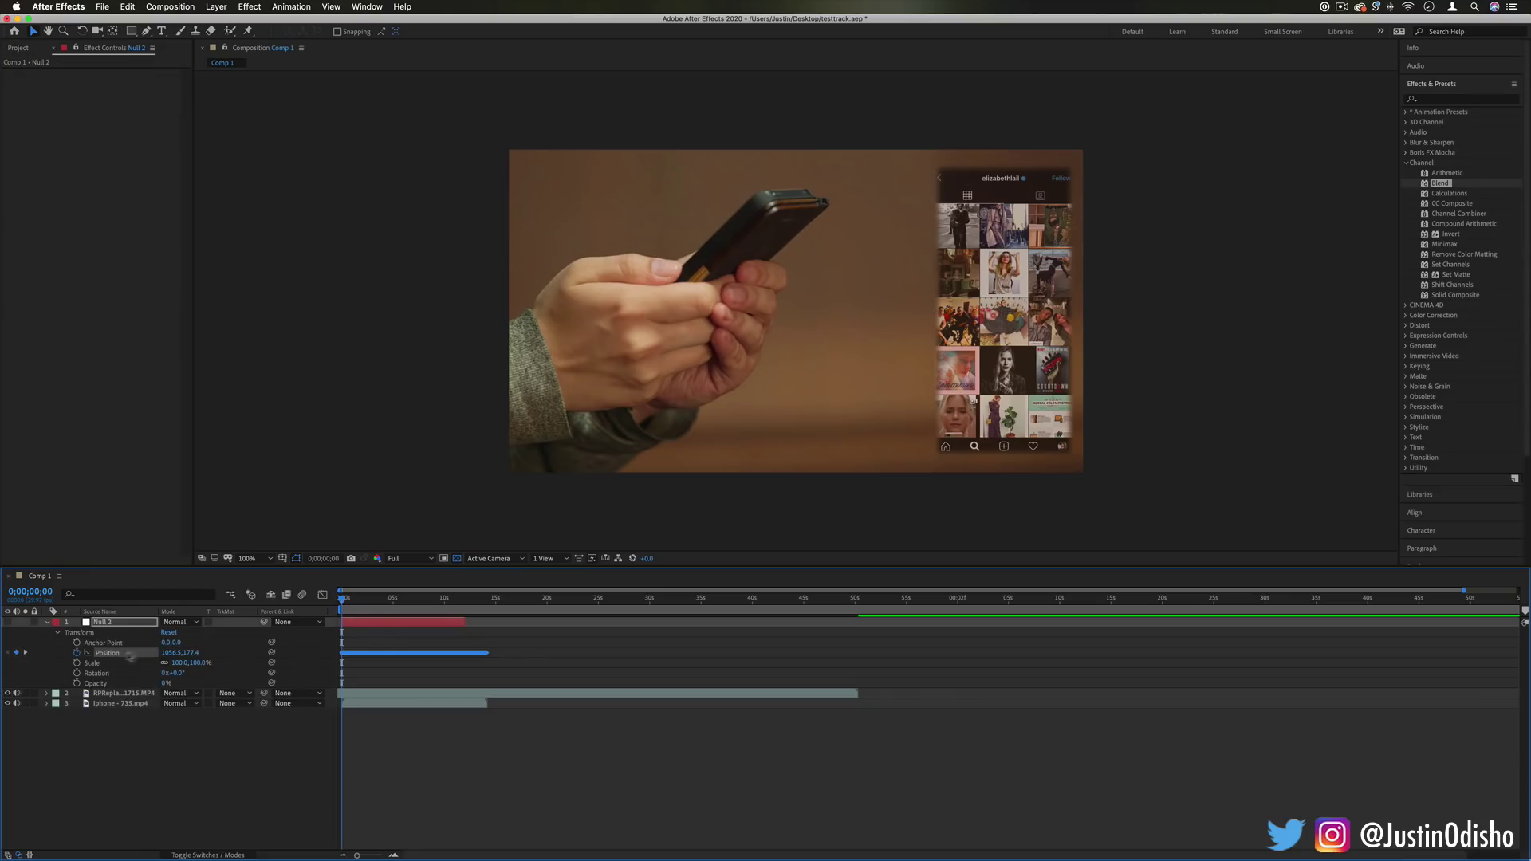
click(46, 693)
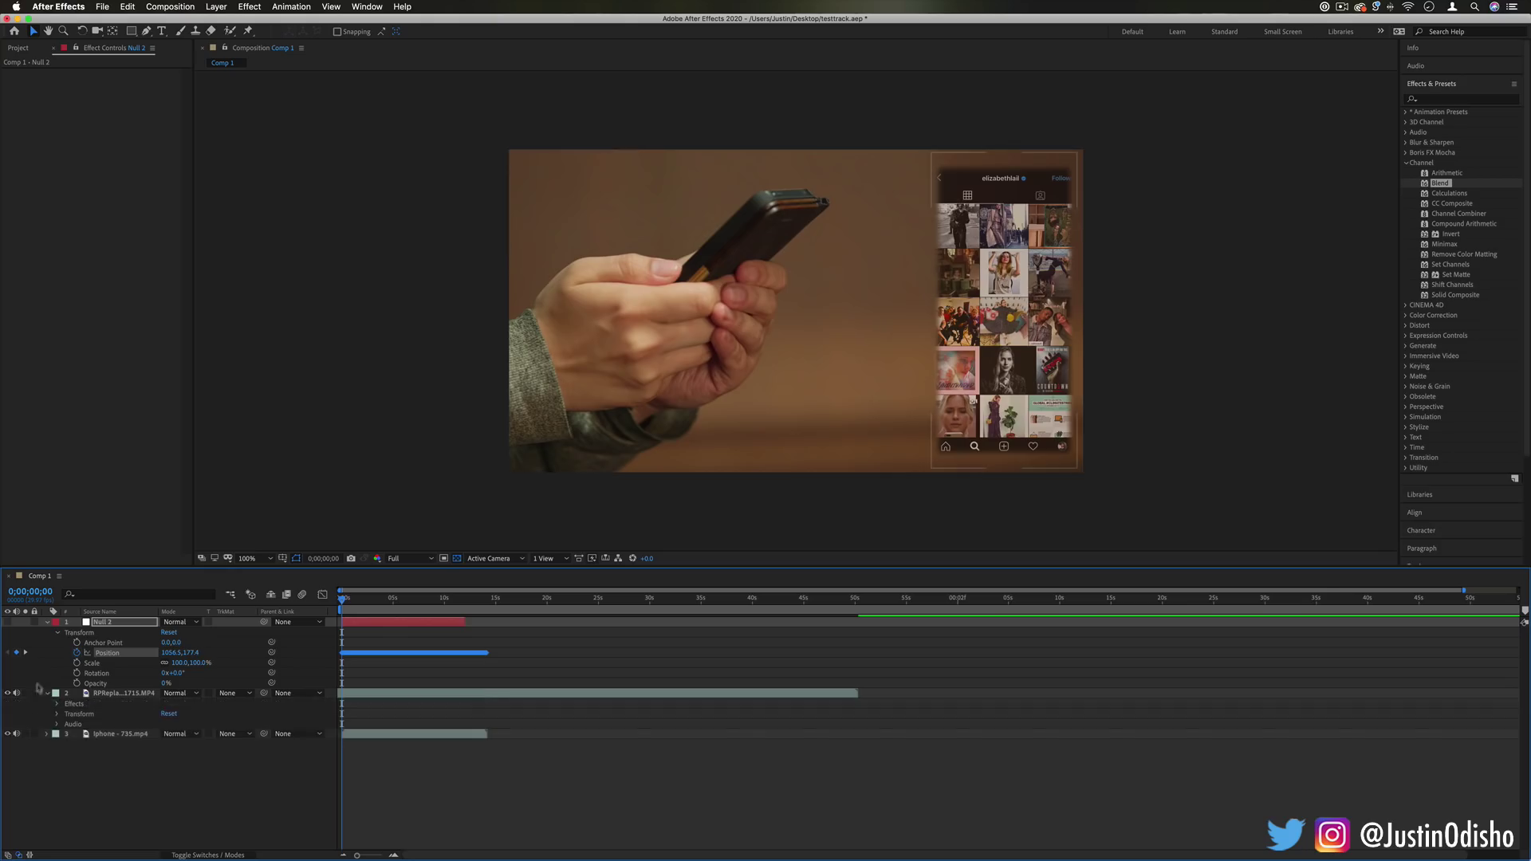
click(119, 693)
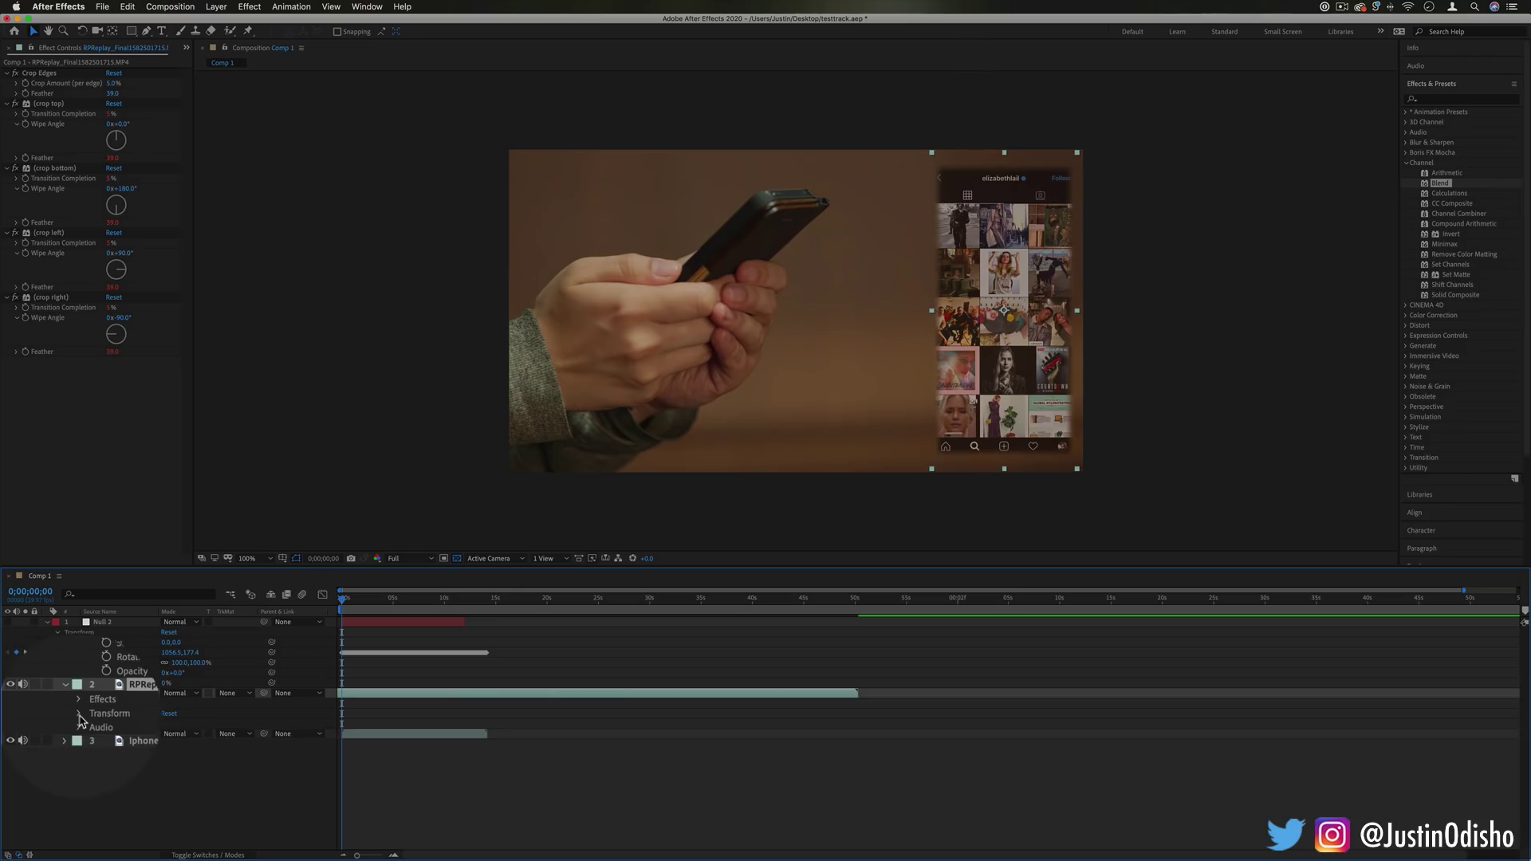
click(58, 714)
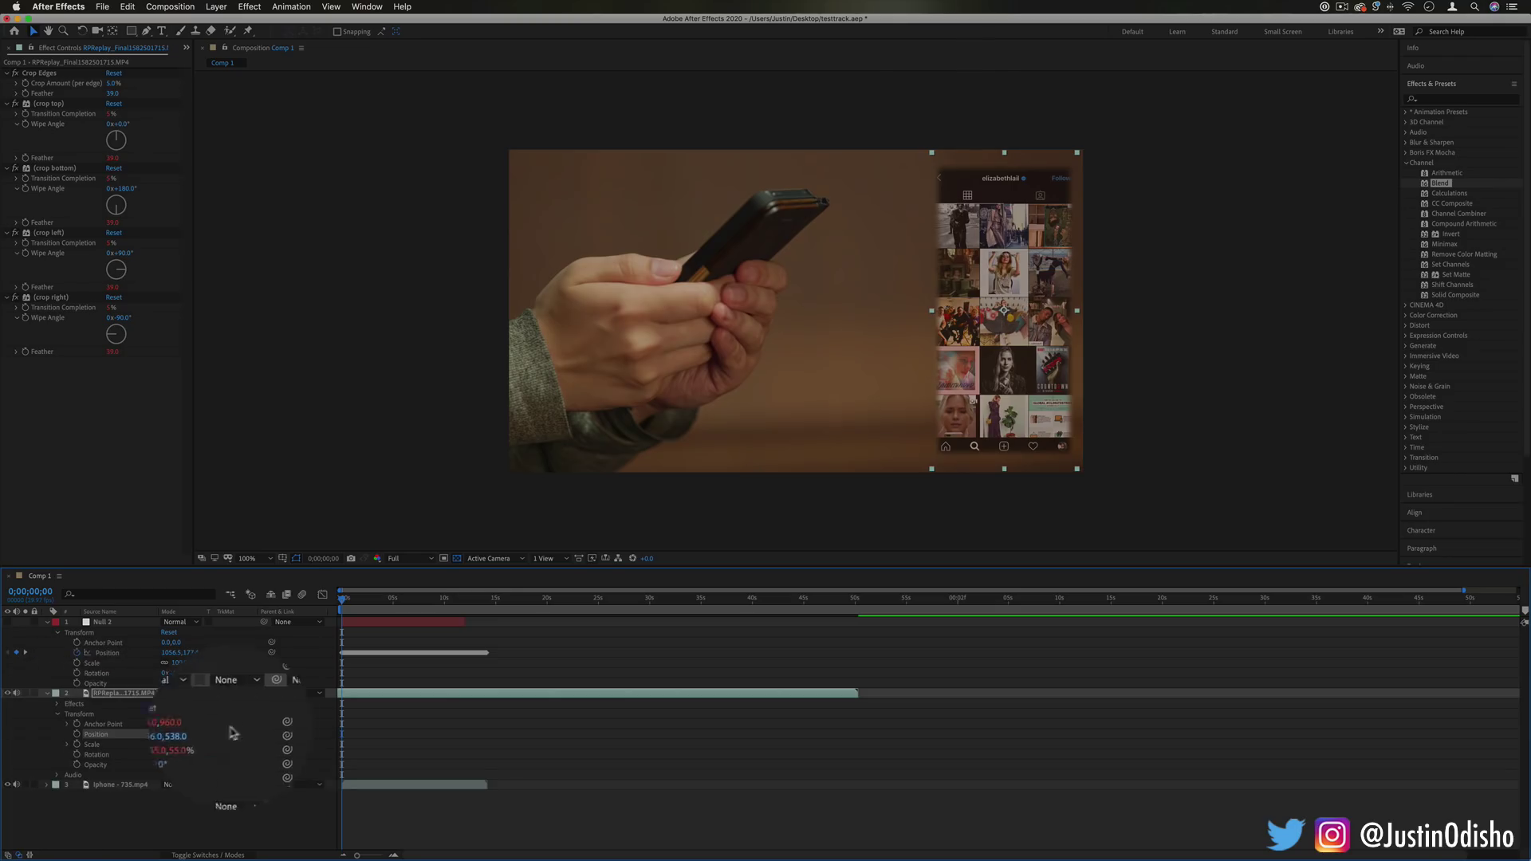
drag(271, 734, 112, 657)
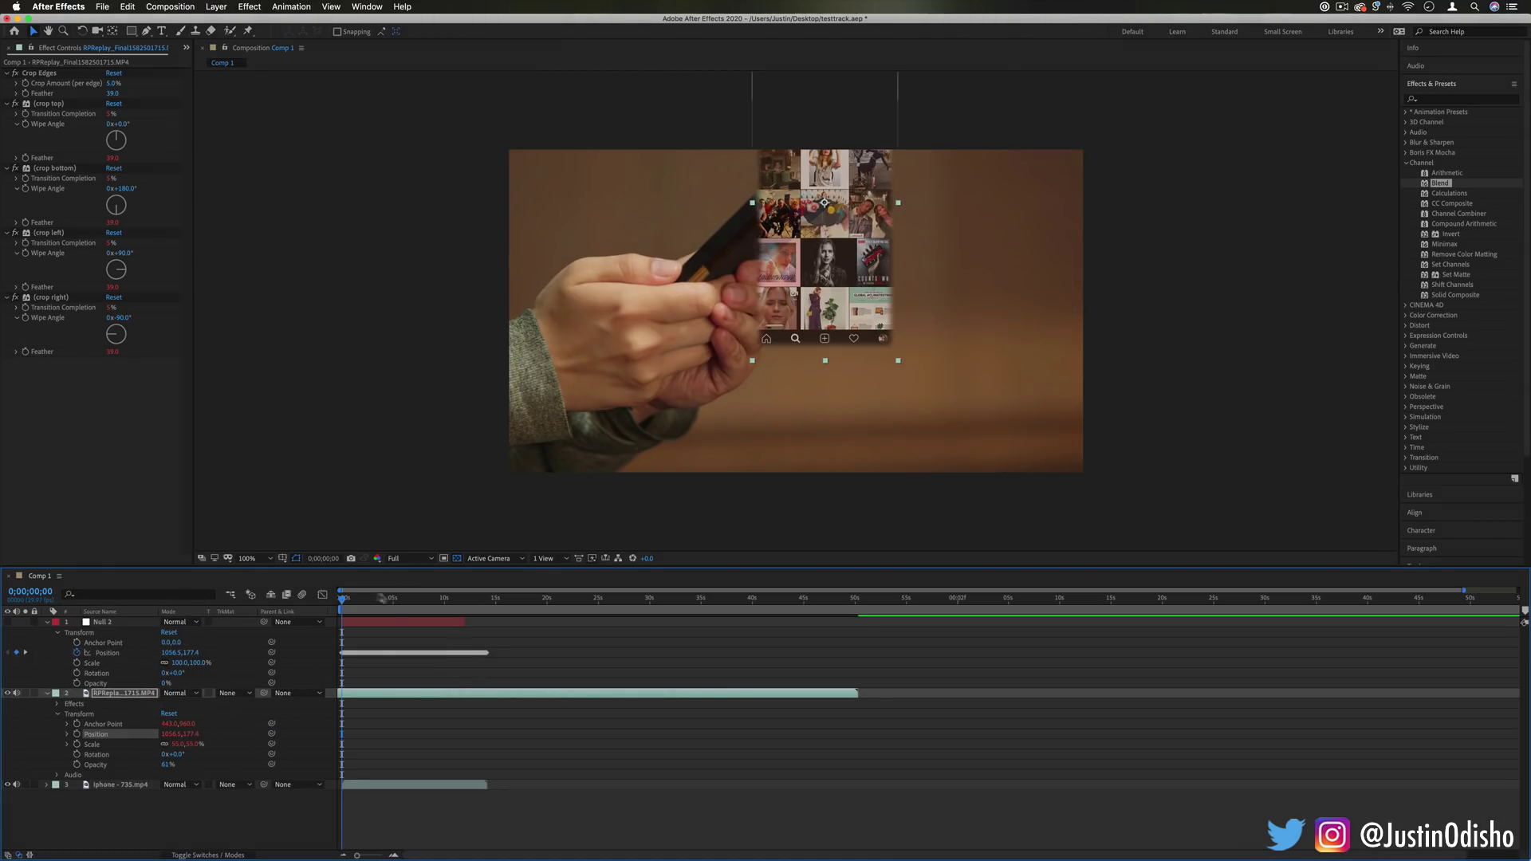
Scrub the clip to verify the link, then return to frame 0 with the timeline zoomed in
drag(345, 599, 470, 614)
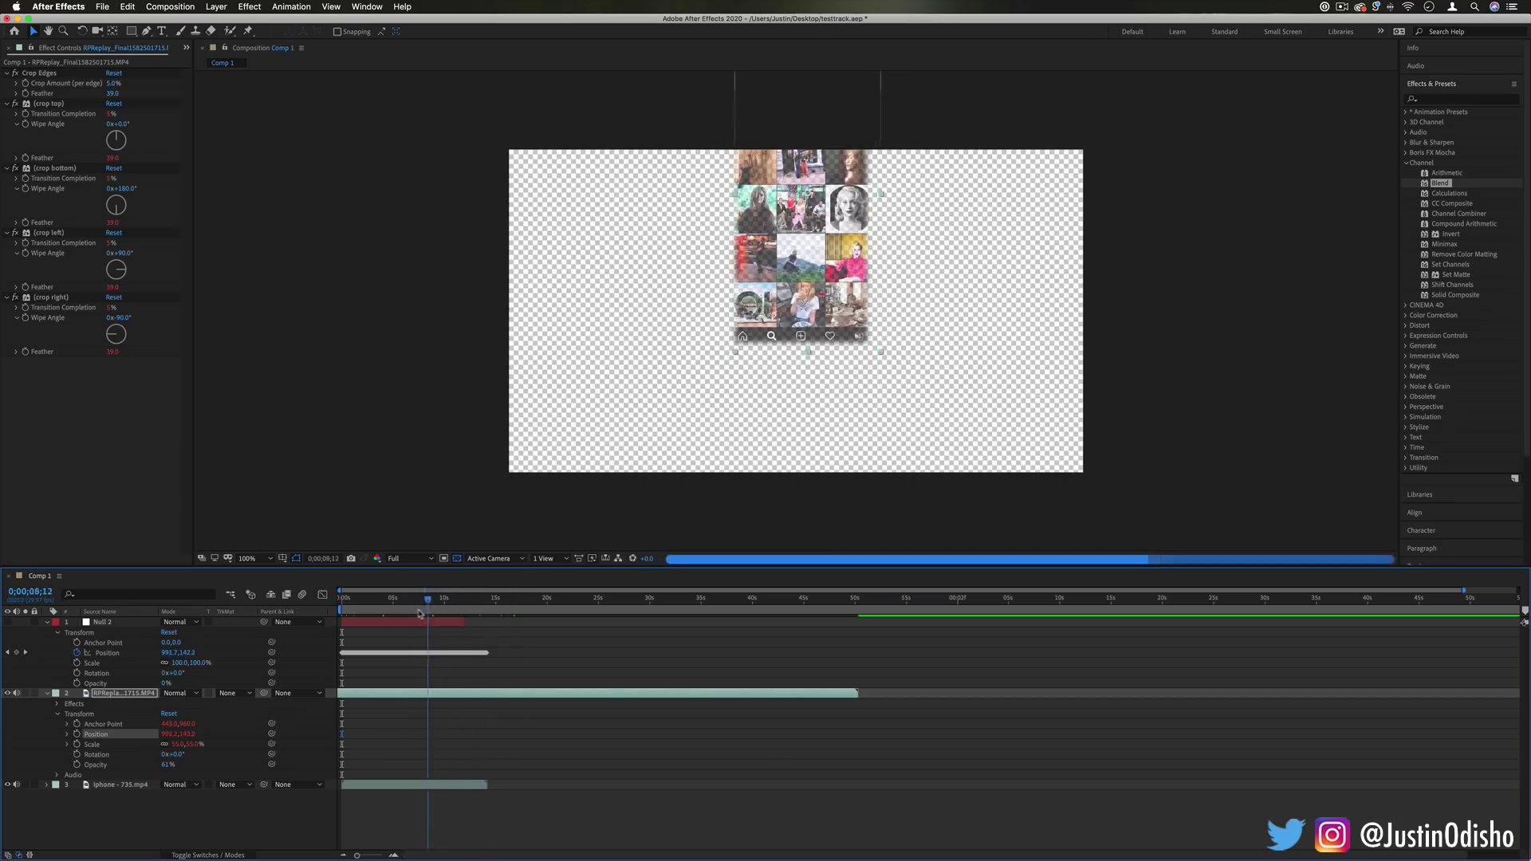
key(Home)
key(equal)
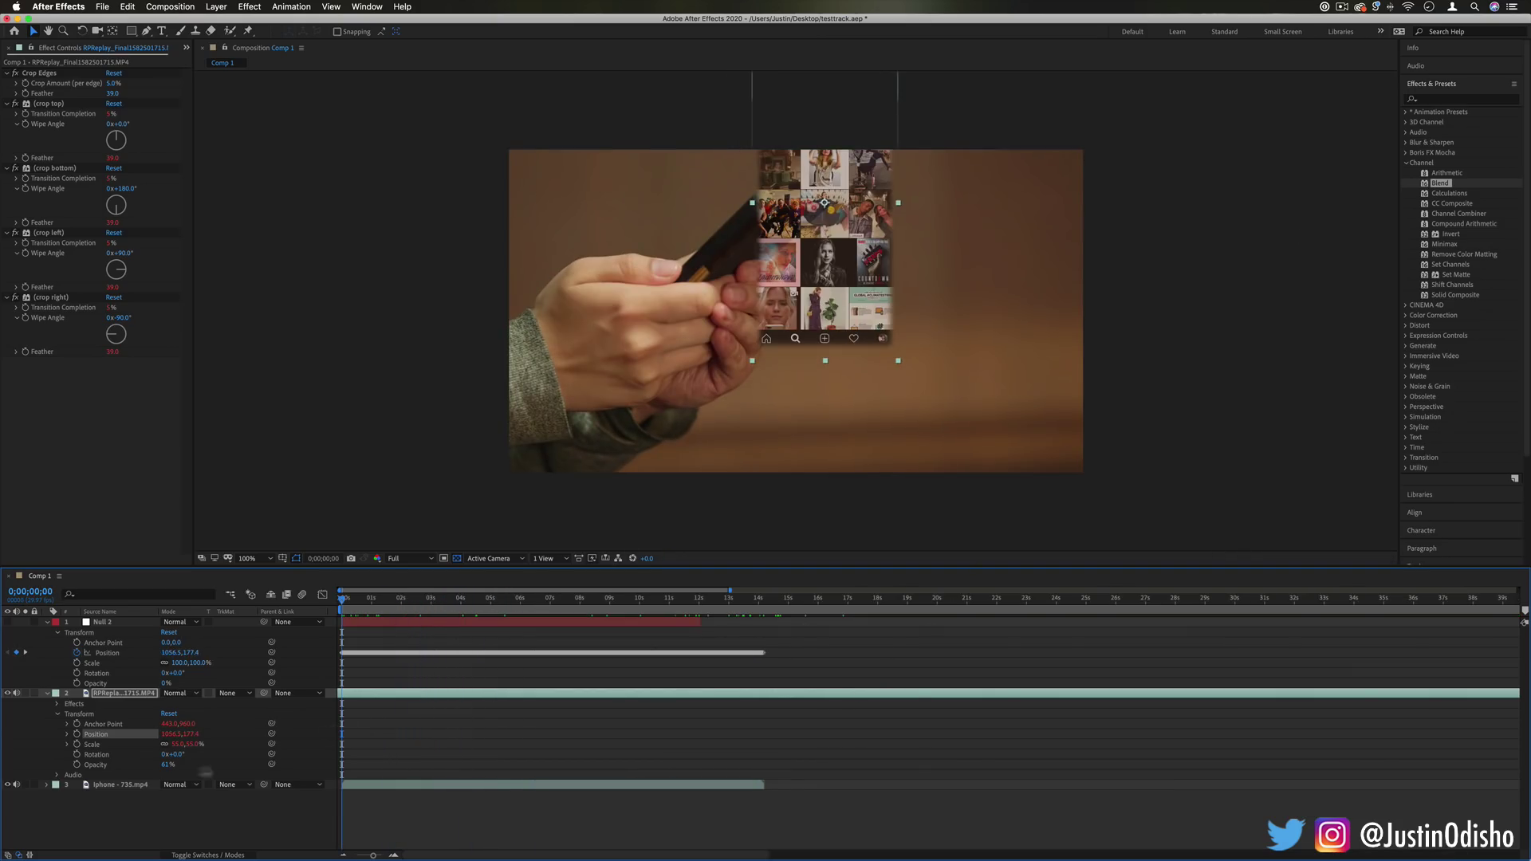
Offset RPReplay's Anchor Point X and Y so the screen floats right of the phone
drag(169, 724, 32, 726)
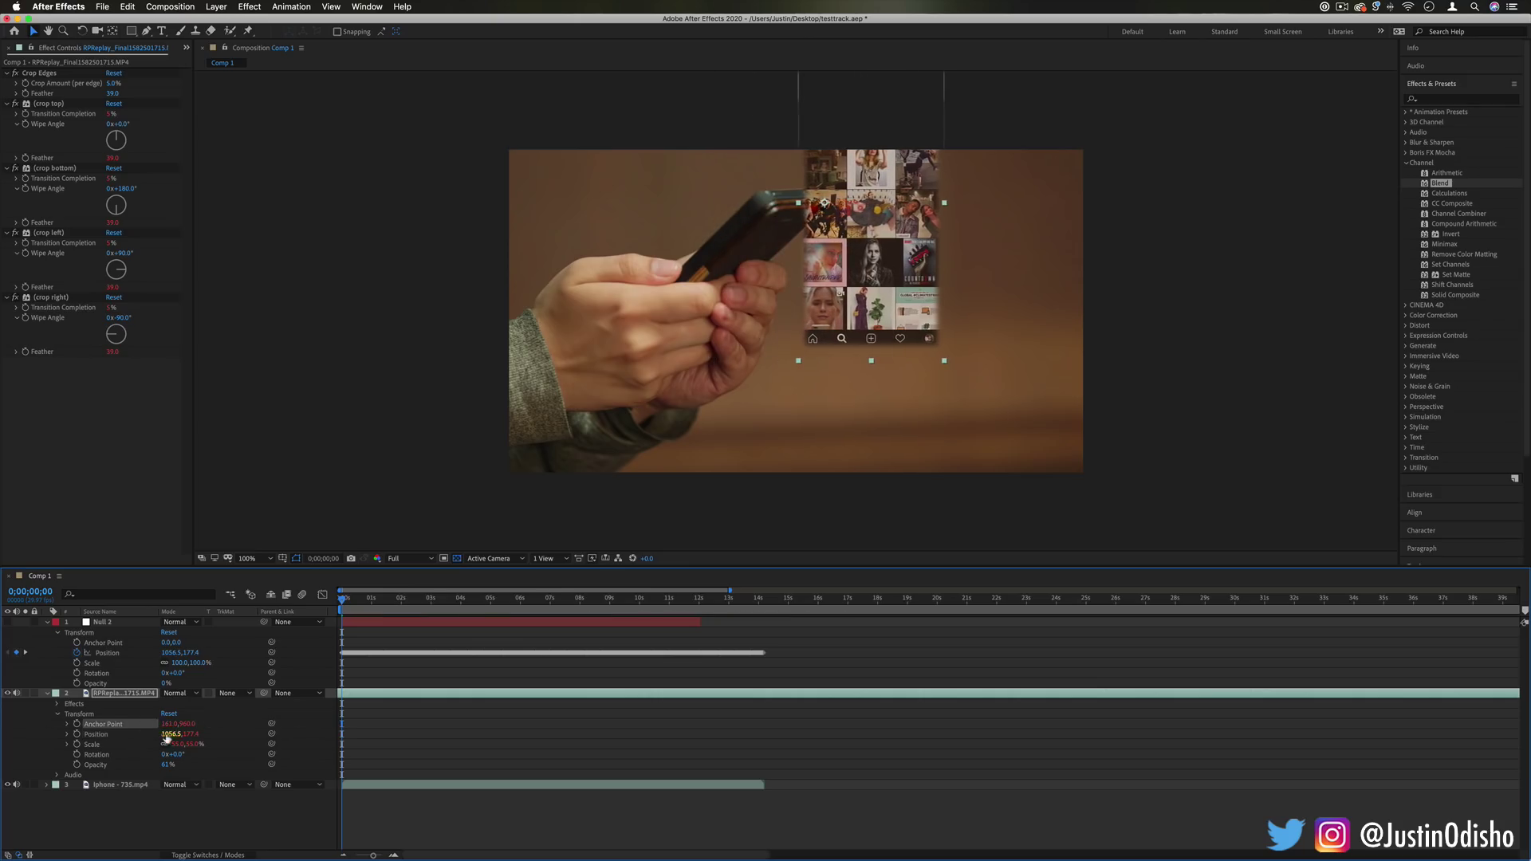
drag(170, 724, 180, 724)
click(97, 734)
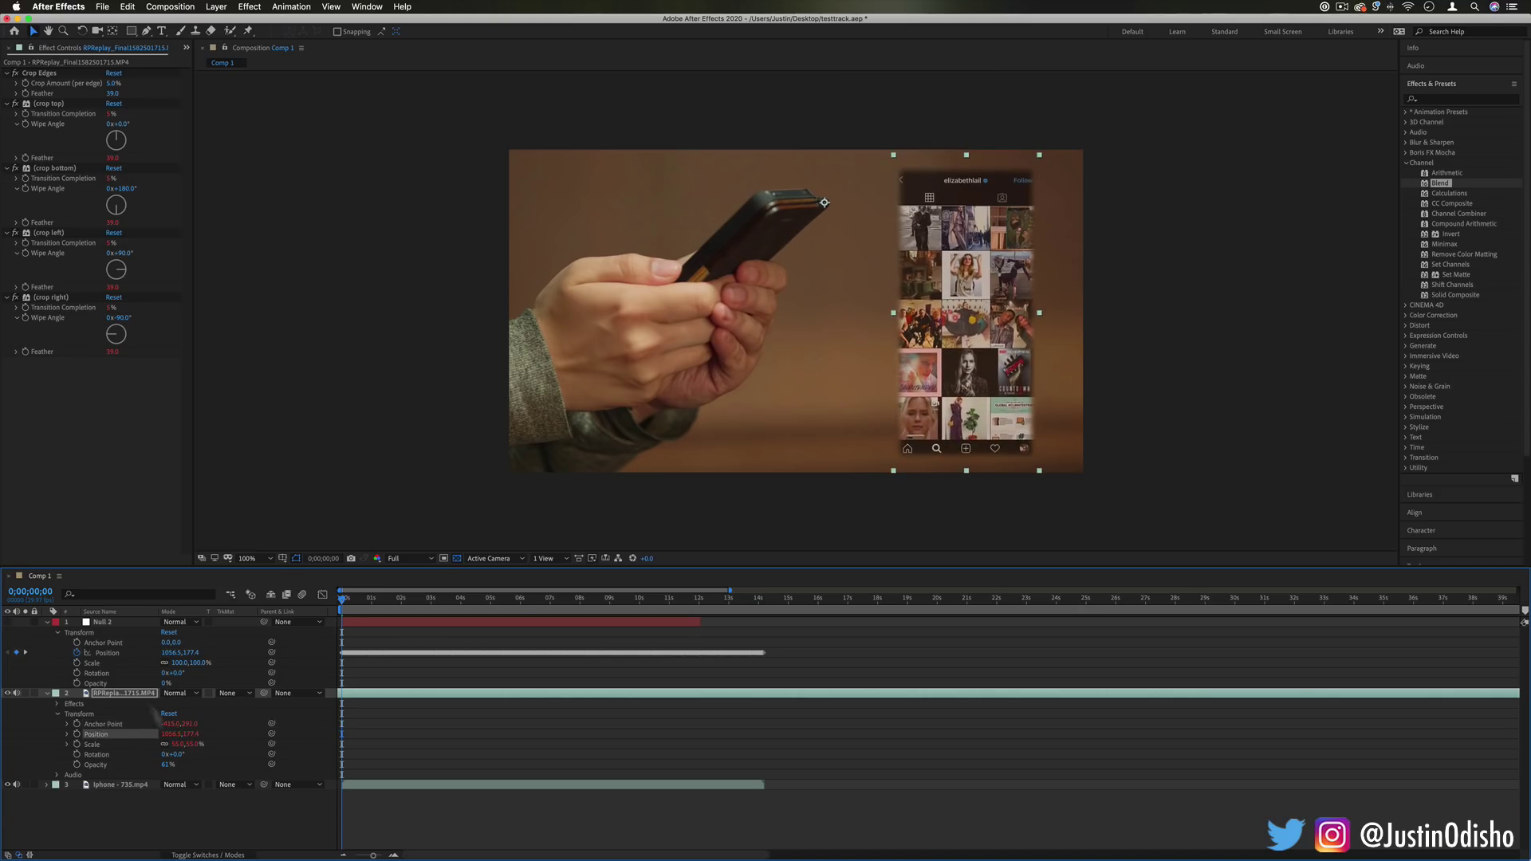
click(100, 623)
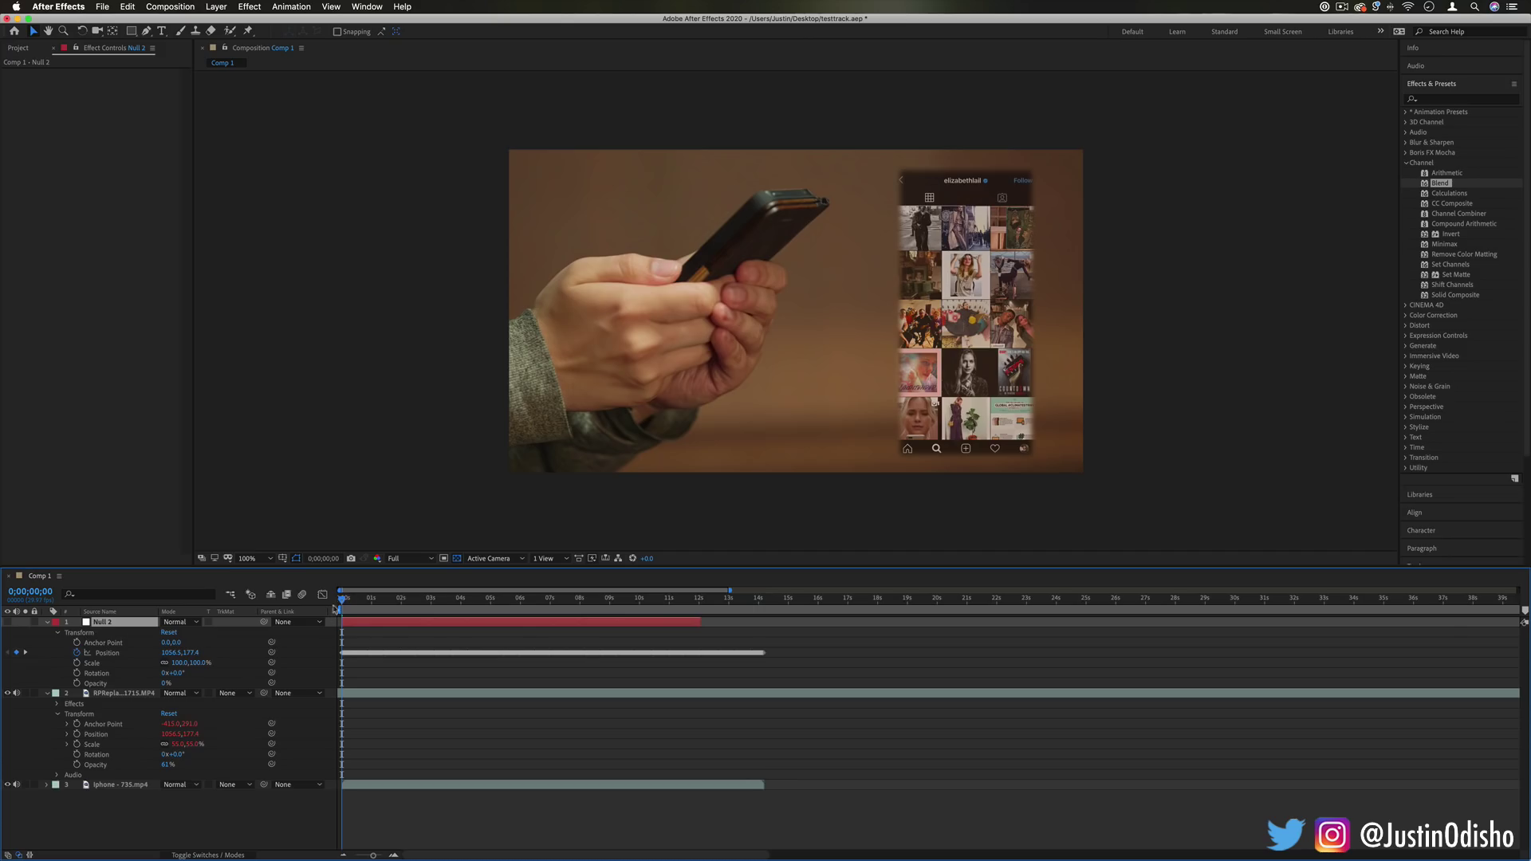
drag(351, 600, 397, 602)
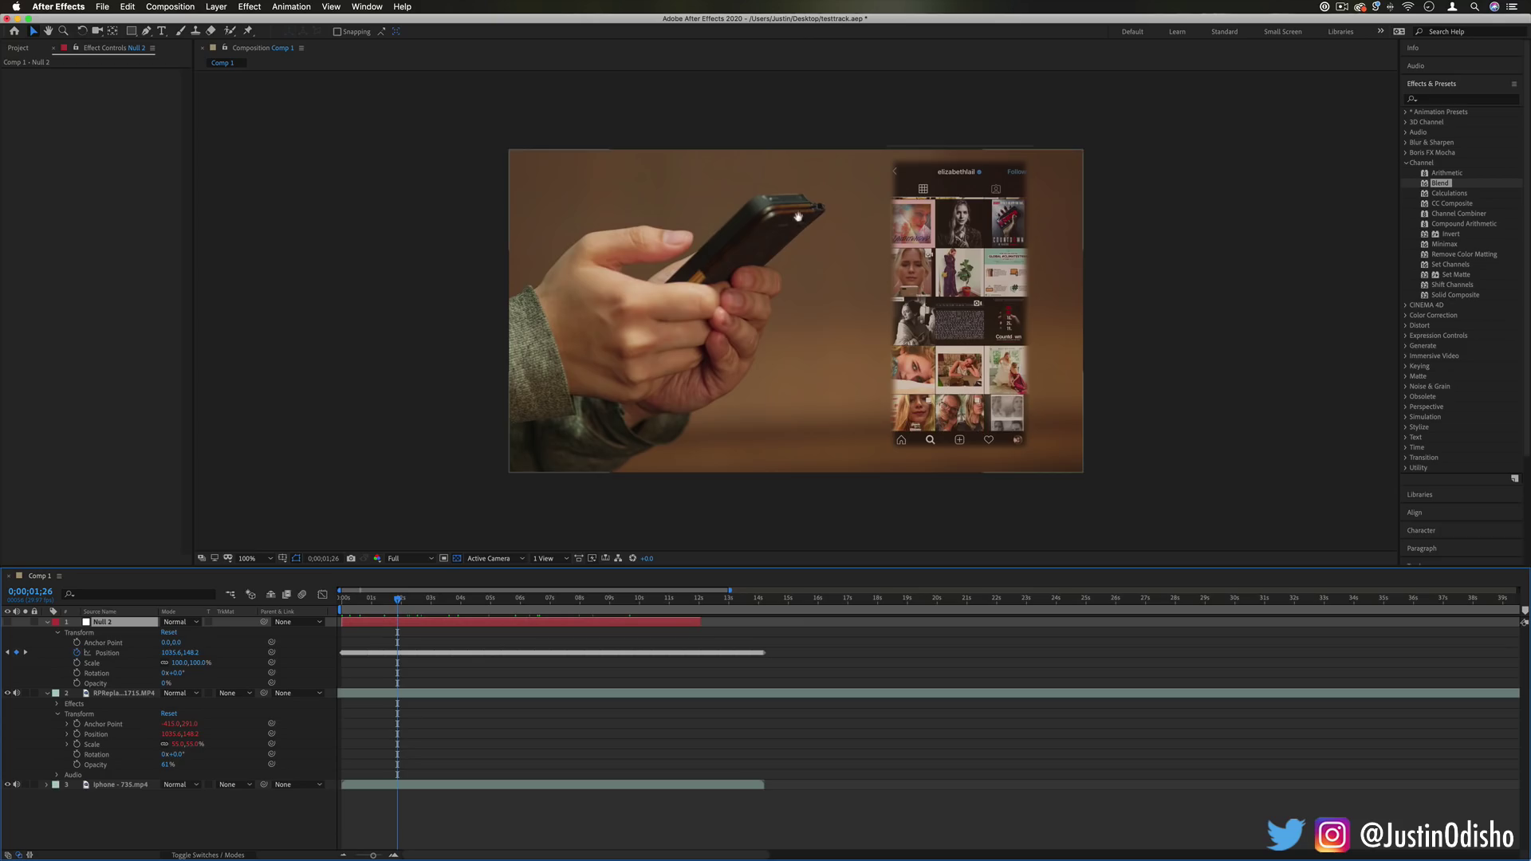
key(space)
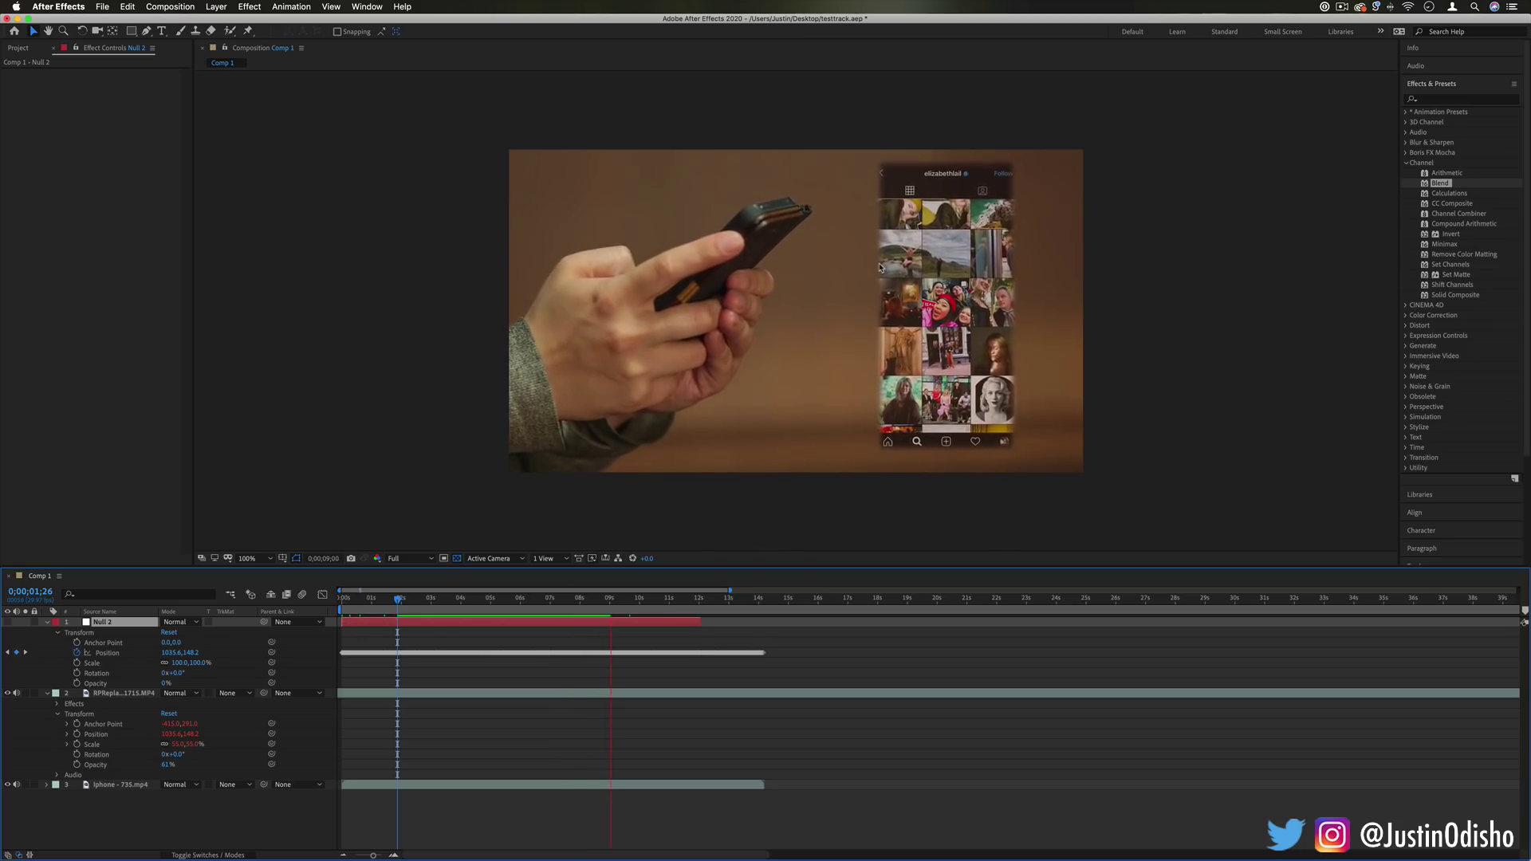
key(space)
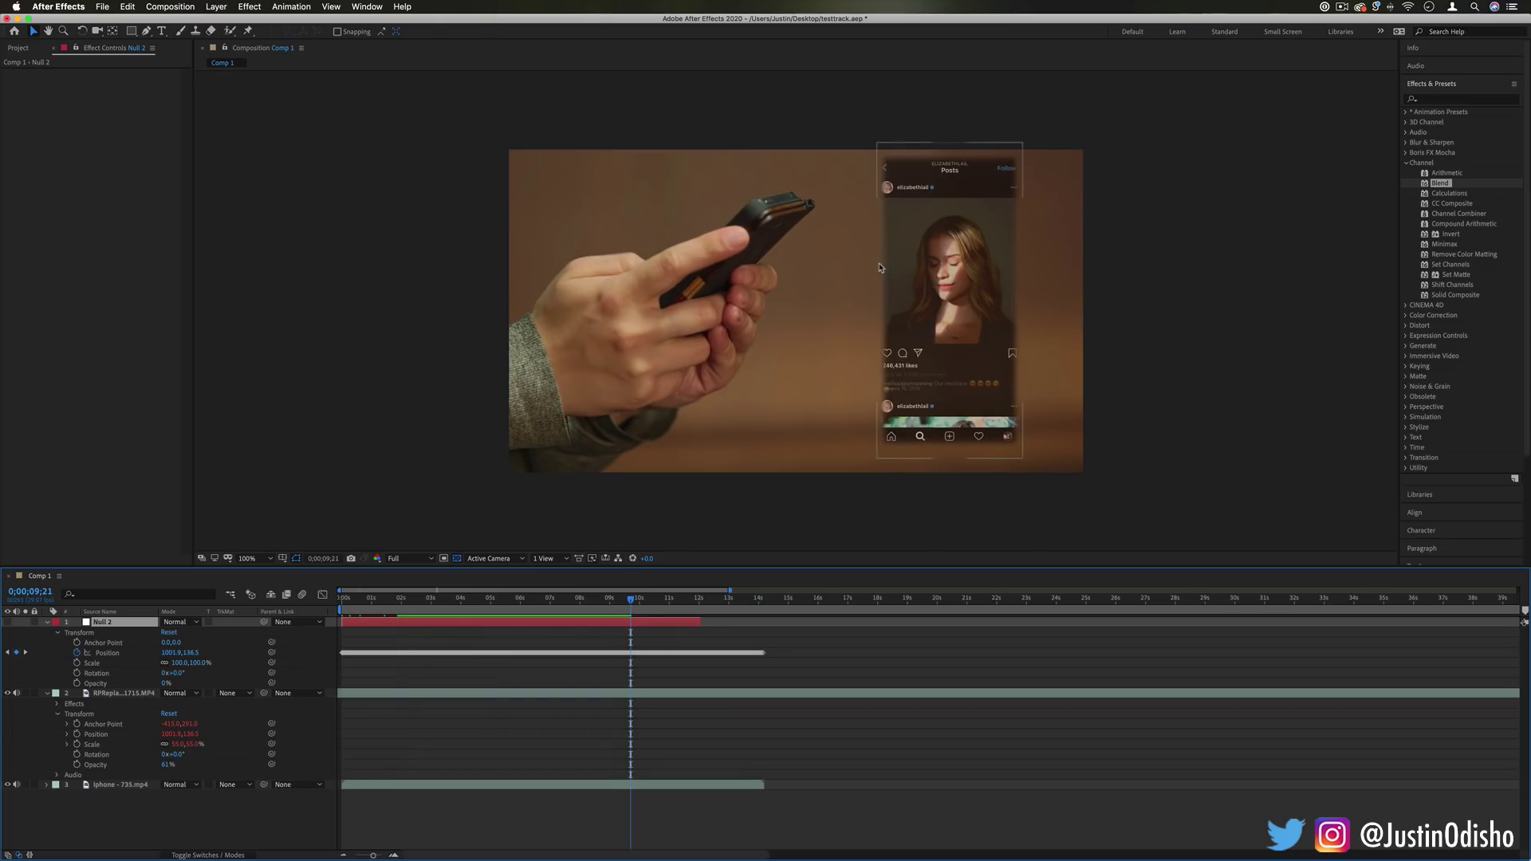